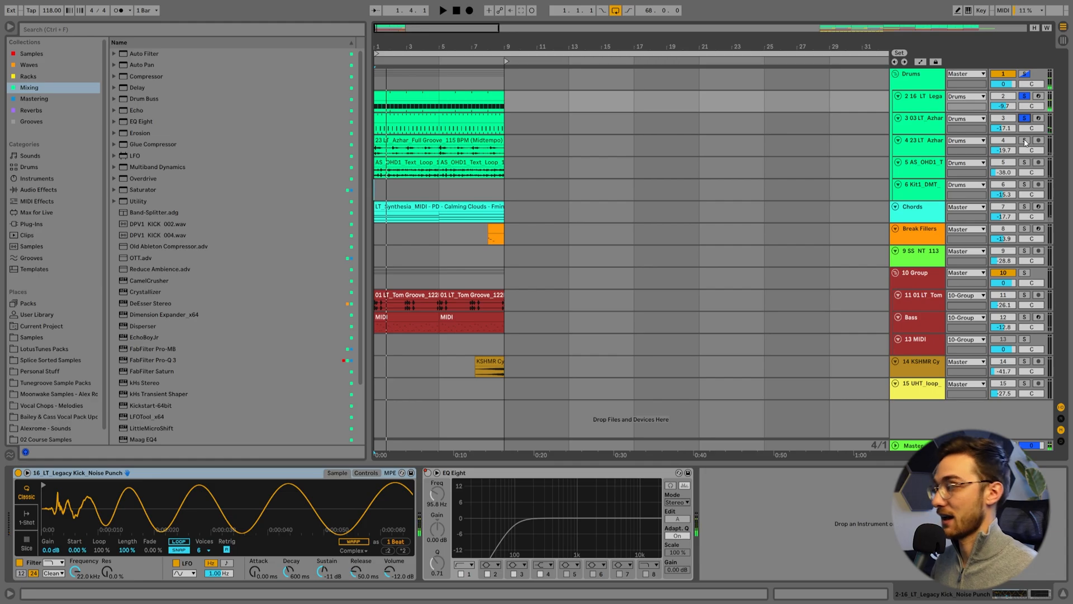
Solo the Azhar full groove and AS_OHD1 texture loop tracks, and play them with the kick
key(space)
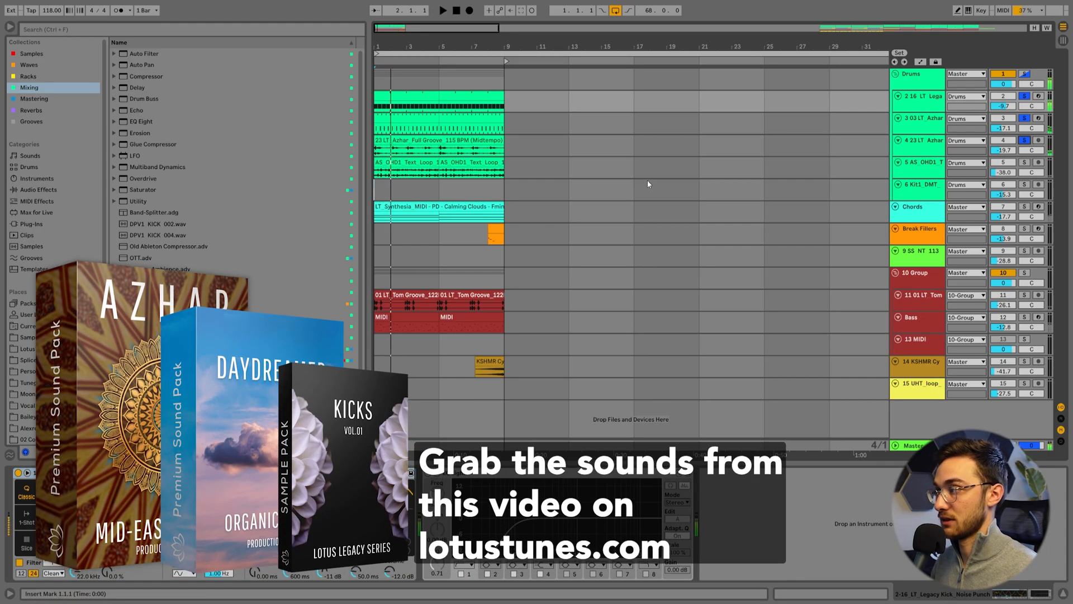
key(space)
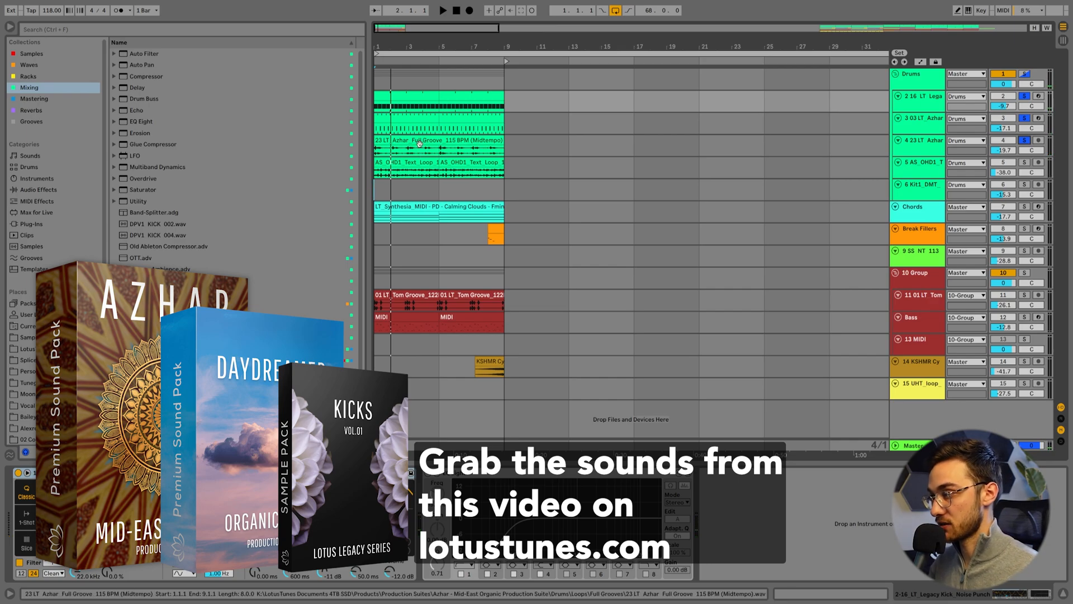
click(937, 166)
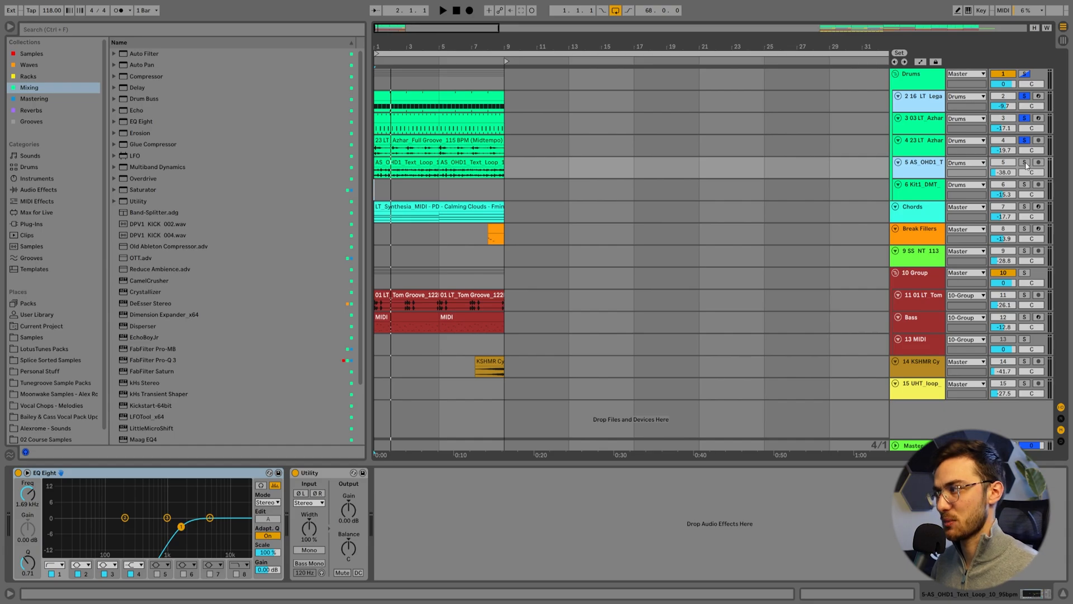
click(1026, 163)
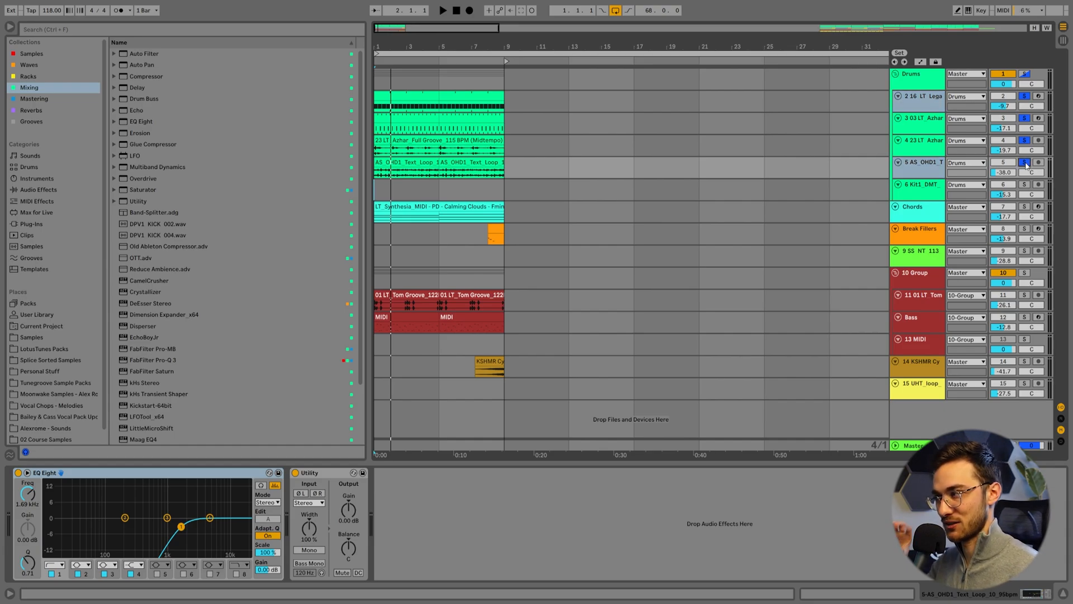
key(space)
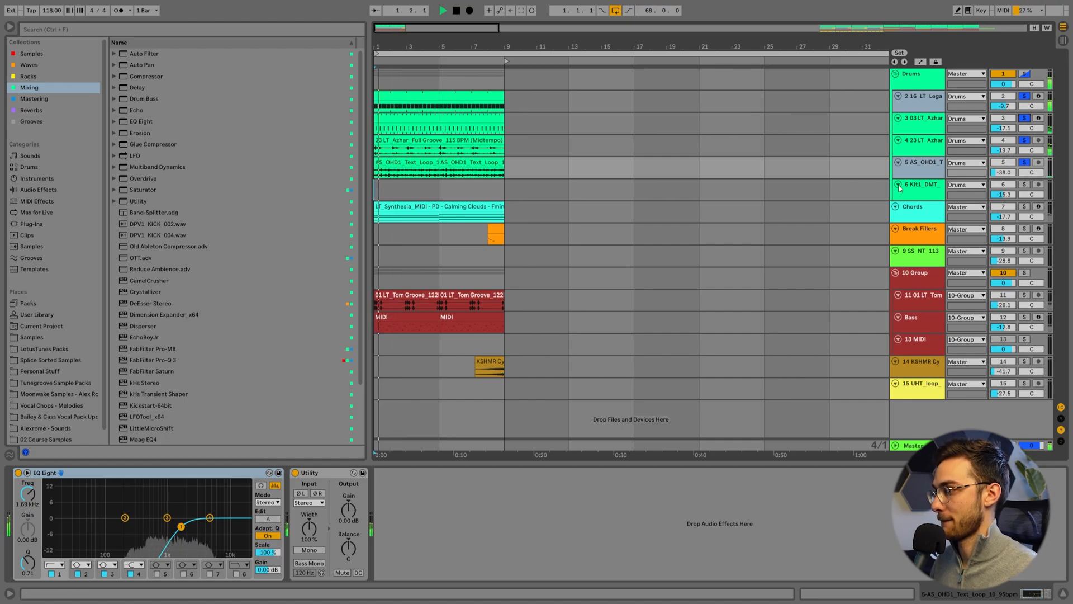
key(space)
Add the Tom Groove track to the soloed tracks and play the loop
click(987, 303)
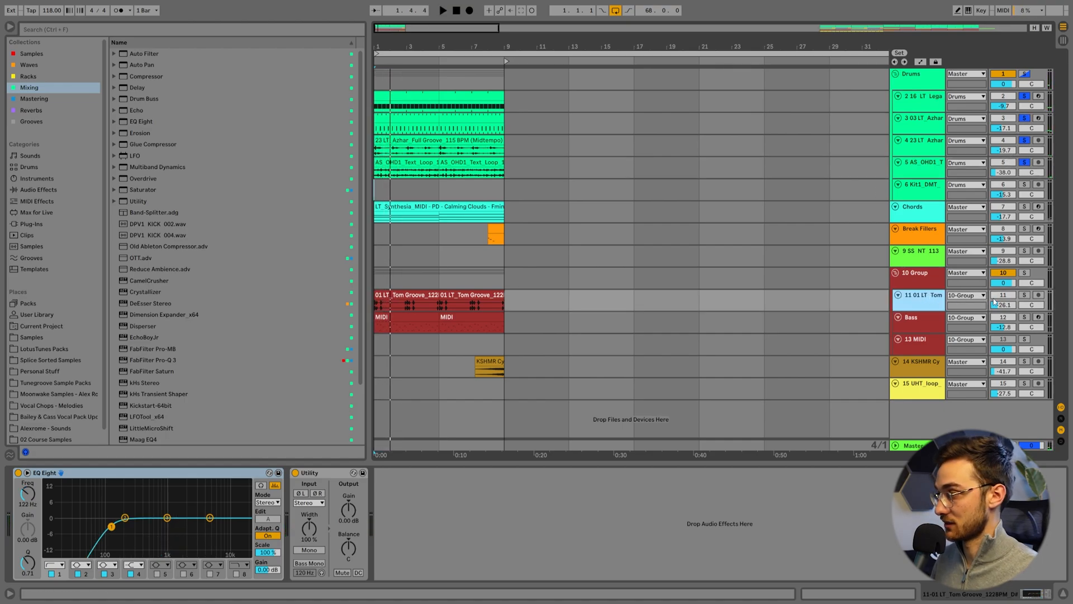
click(1025, 296)
key(space)
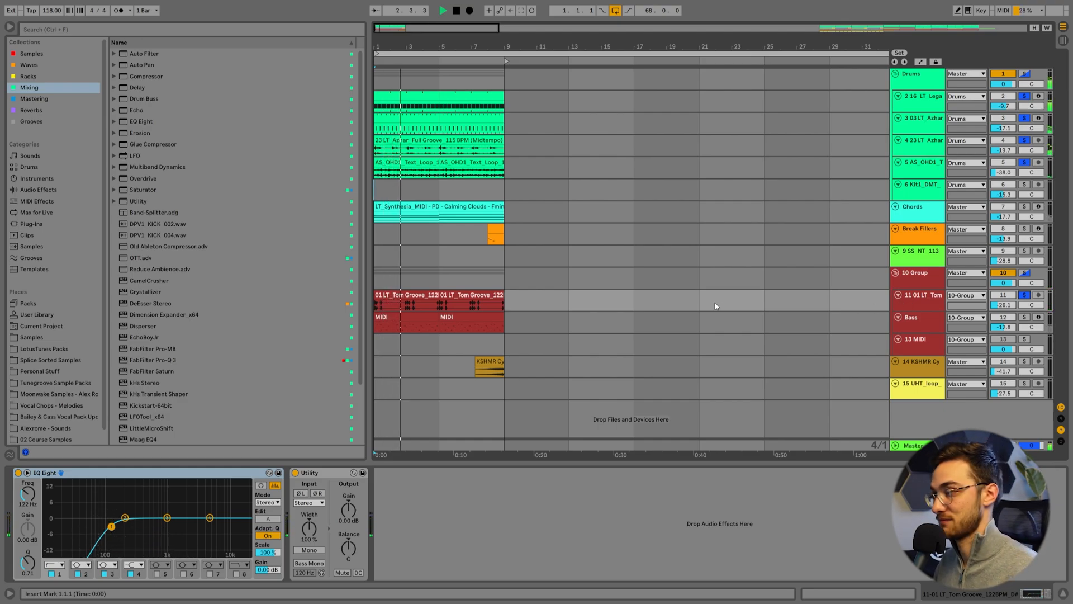
key(space)
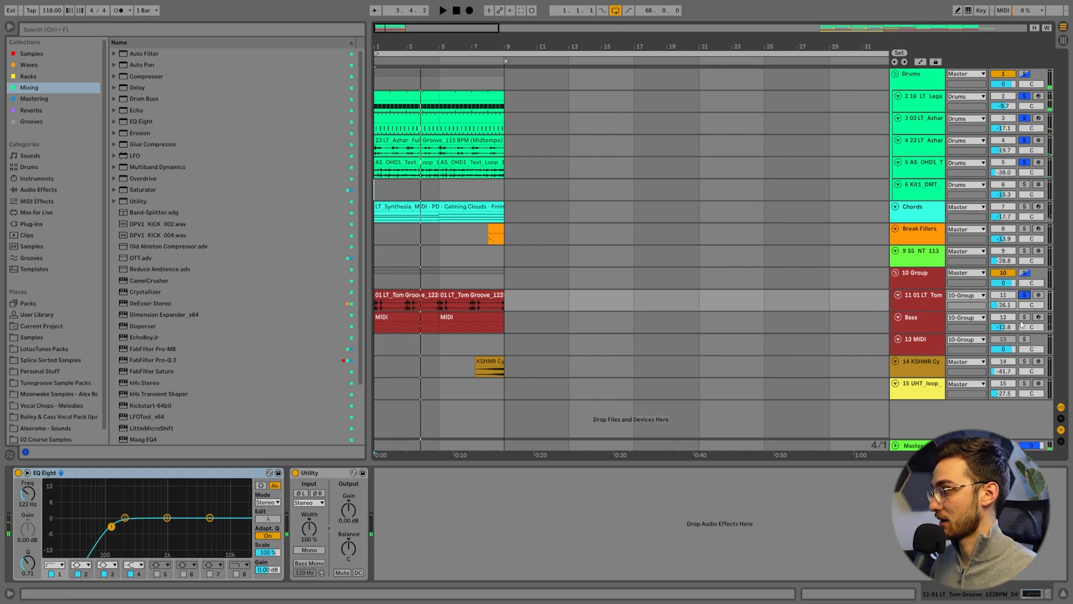
Solo the Bass and Chords tracks as well and listen to the full loop
click(1025, 318)
key(space)
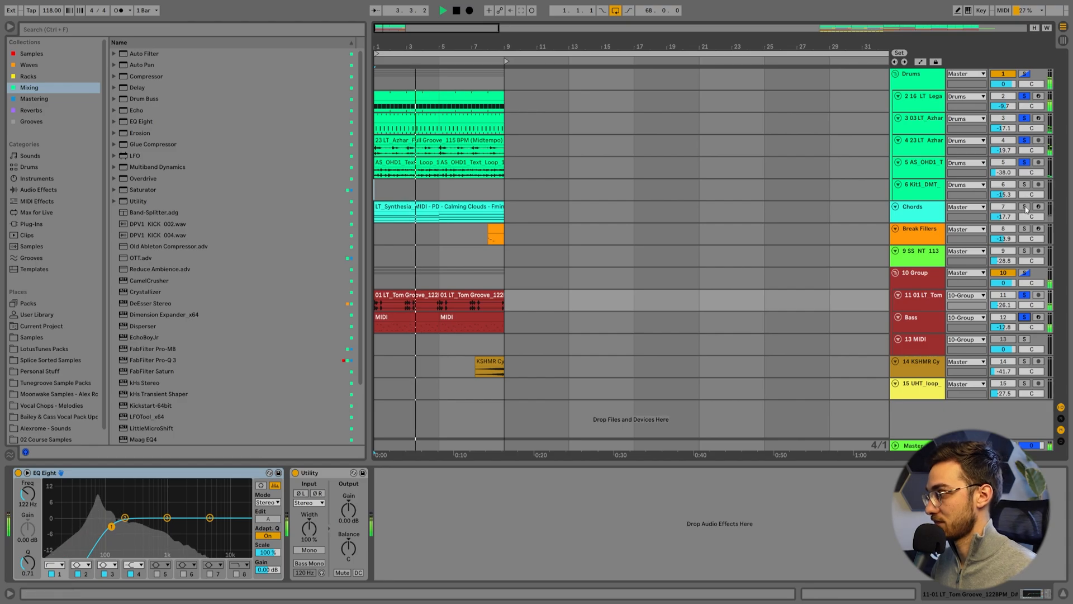
key(space)
key(space)
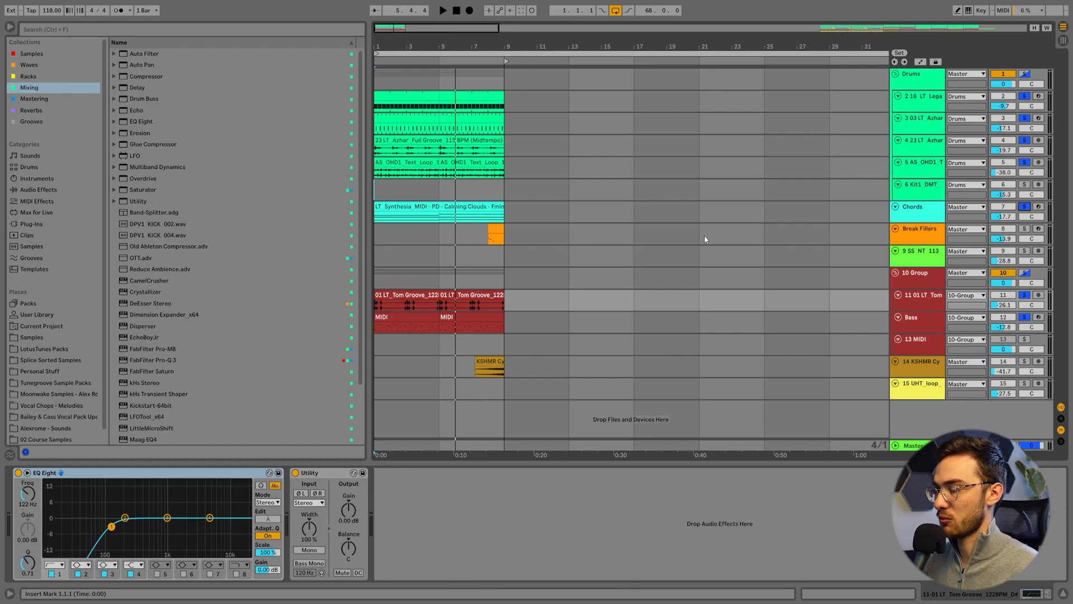
Duplicate the eight-bar drum, chord, tom and bass clips eight times so they run up to bar 73
click(383, 94)
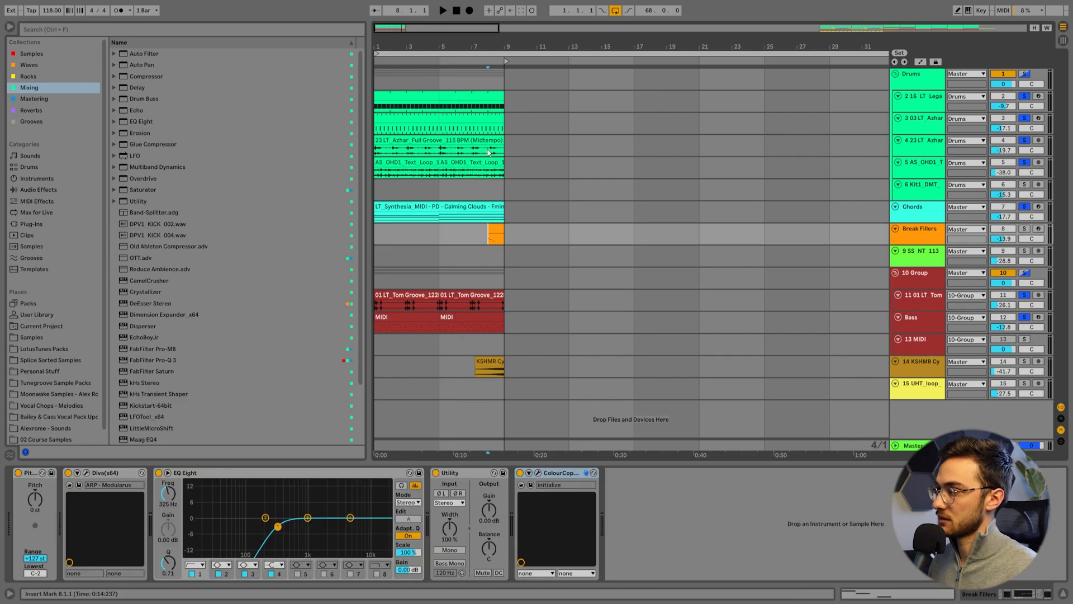
key(minus)
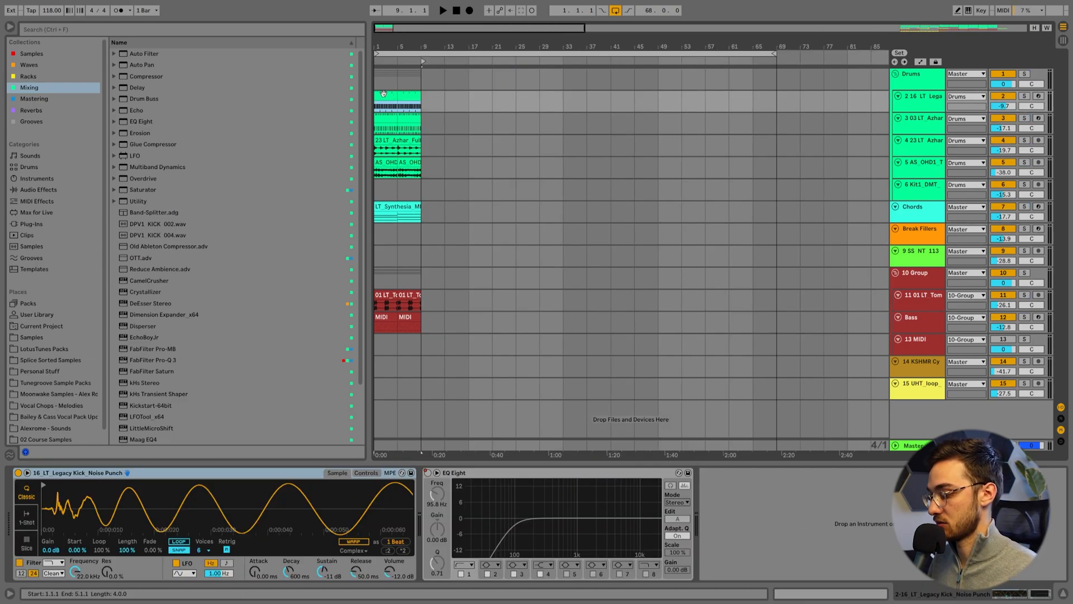
key(ctrl+d)
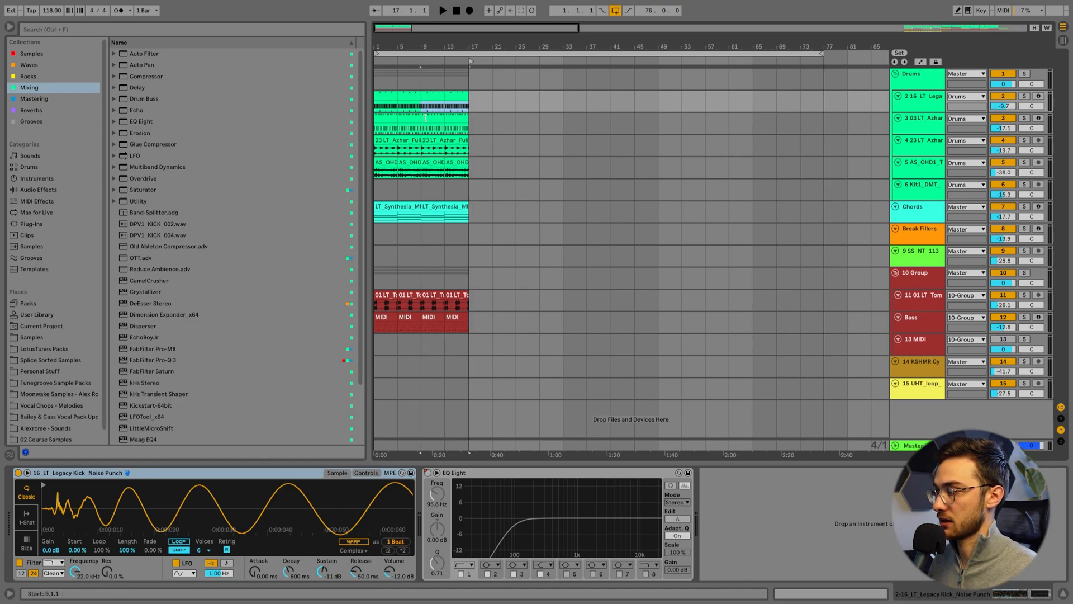
key(ctrl+d)
key(ctrl+d)
key(ctrl+d)
key(ctrl+d)
key(ctrl+d)
key(ctrl+d)
key(ctrl+d)
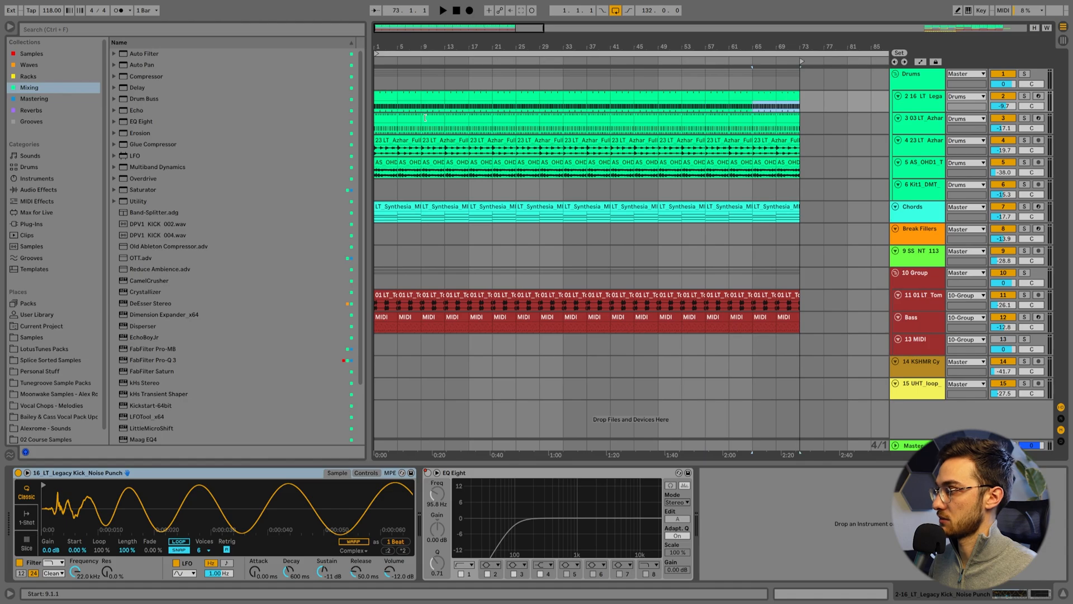
Add a locator at bar 17, the start of the break
click(469, 233)
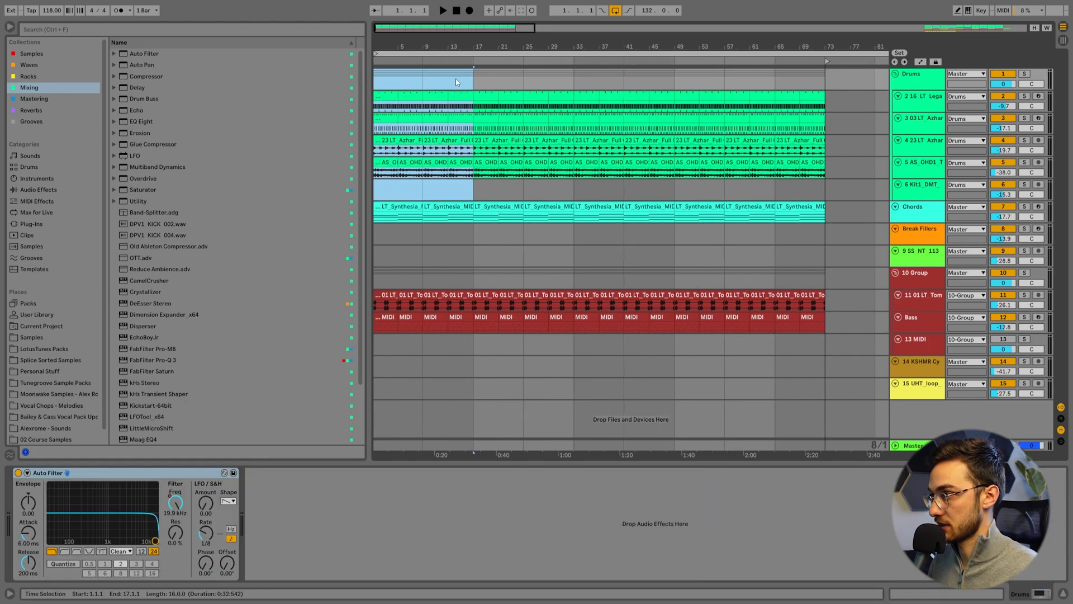
click(477, 80)
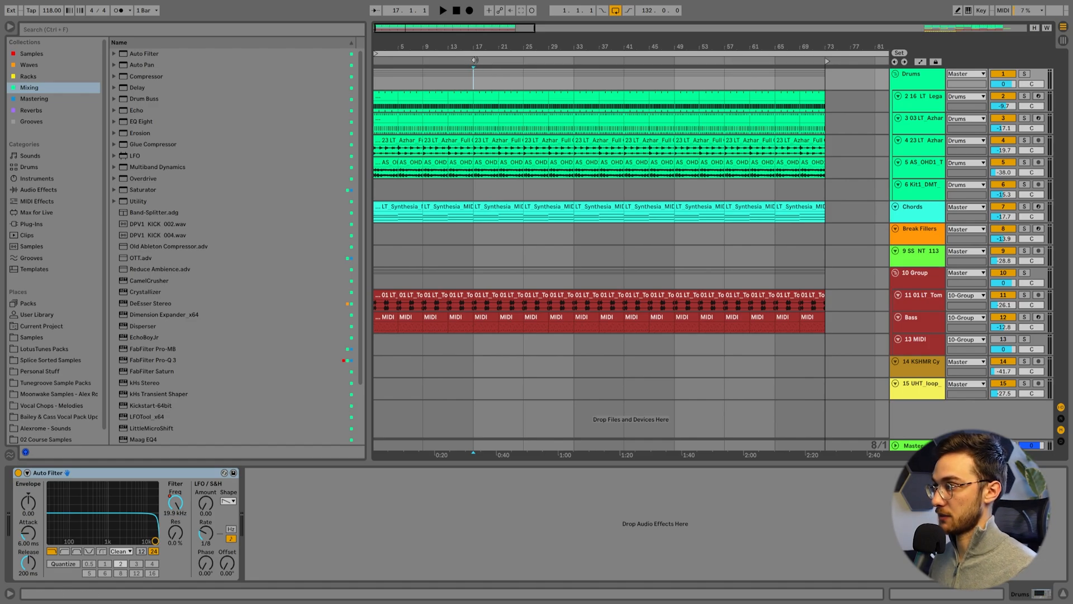
right_click(475, 60)
Delete the kick clips from bar 17 to bar 33 to clear the break
click(487, 90)
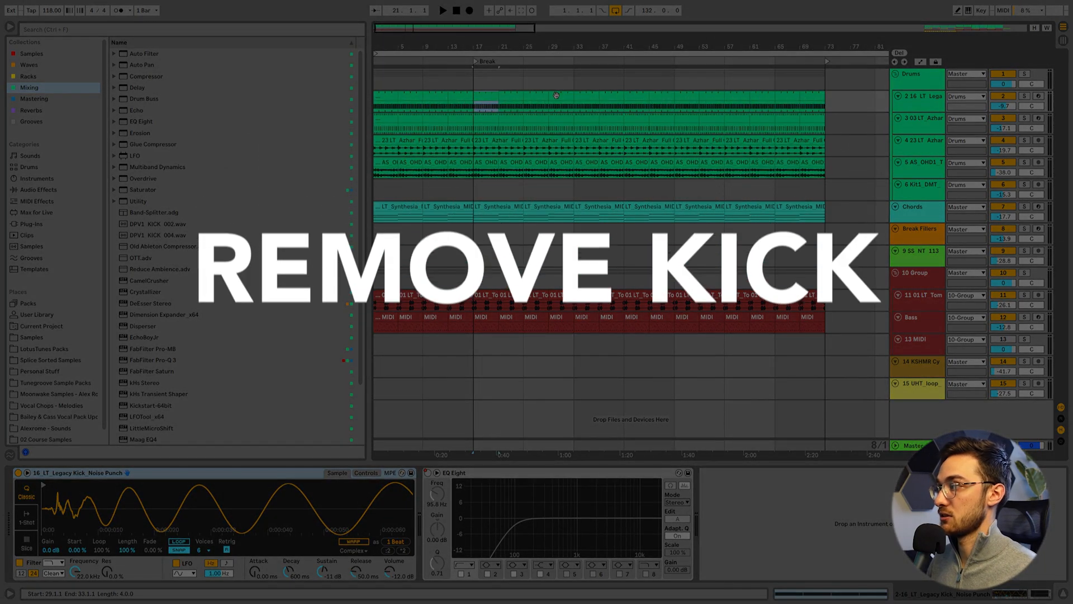
shift+click(559, 95)
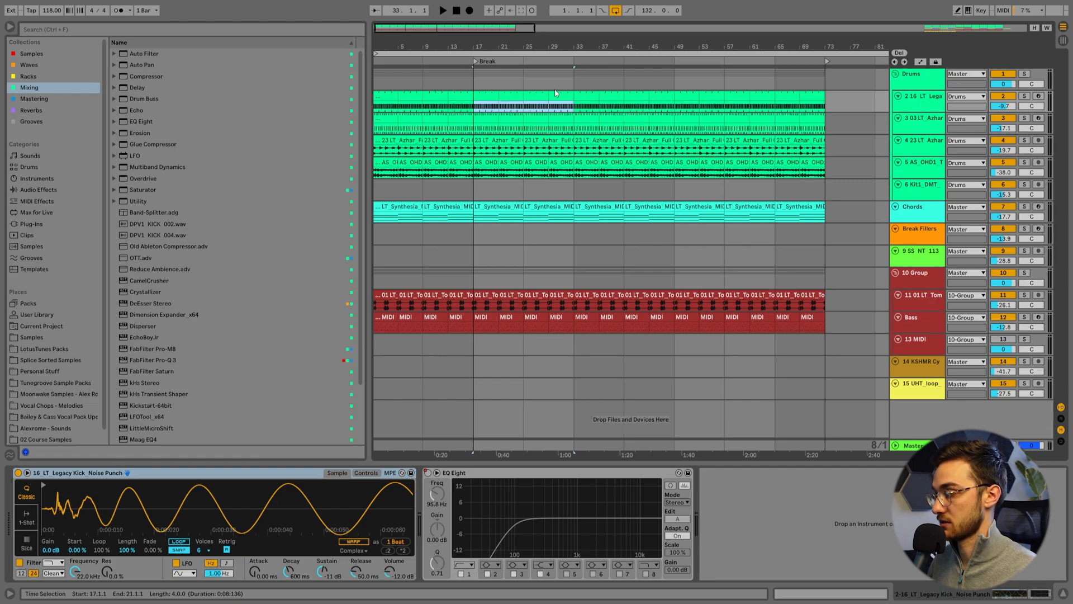
key(Delete)
Select the kick clips from bar 33 to bar 49 and undo the kick removal
click(582, 96)
shift+click(660, 104)
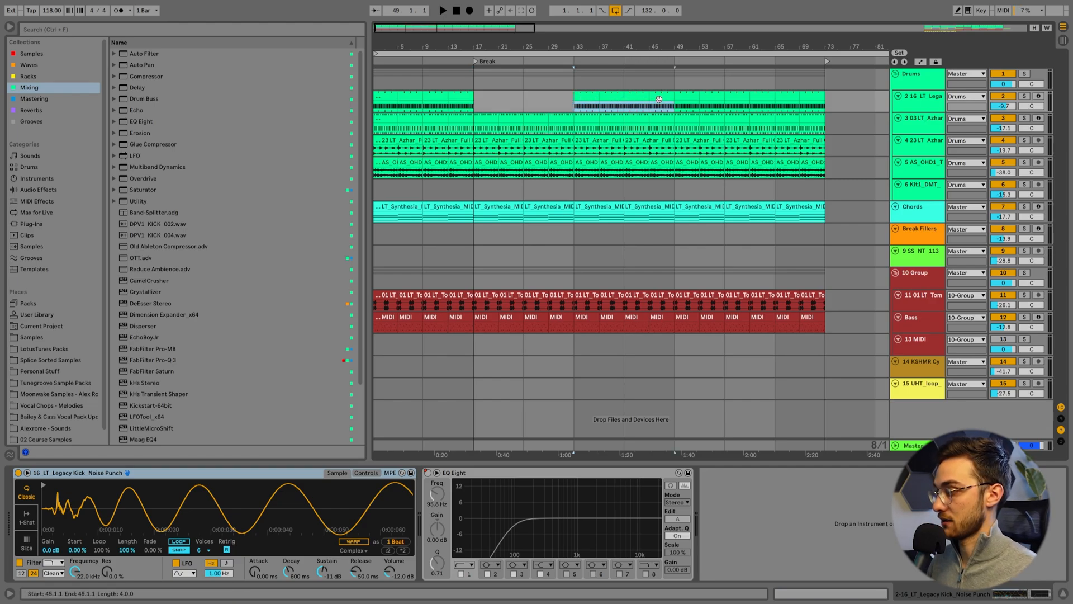
click(661, 103)
key(ctrl+z)
key(ctrl+z)
Try removing the kick only from bar 25 to bar 33, and undo it
click(535, 97)
shift+click(561, 98)
key(Delete)
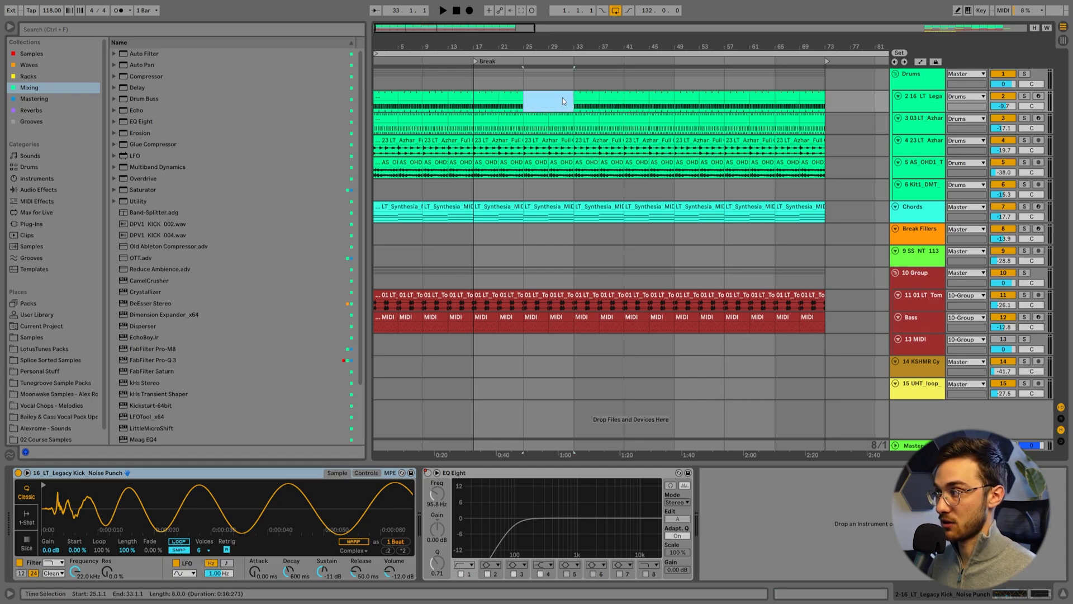
click(563, 99)
key(ctrl+z)
key(ctrl+z)
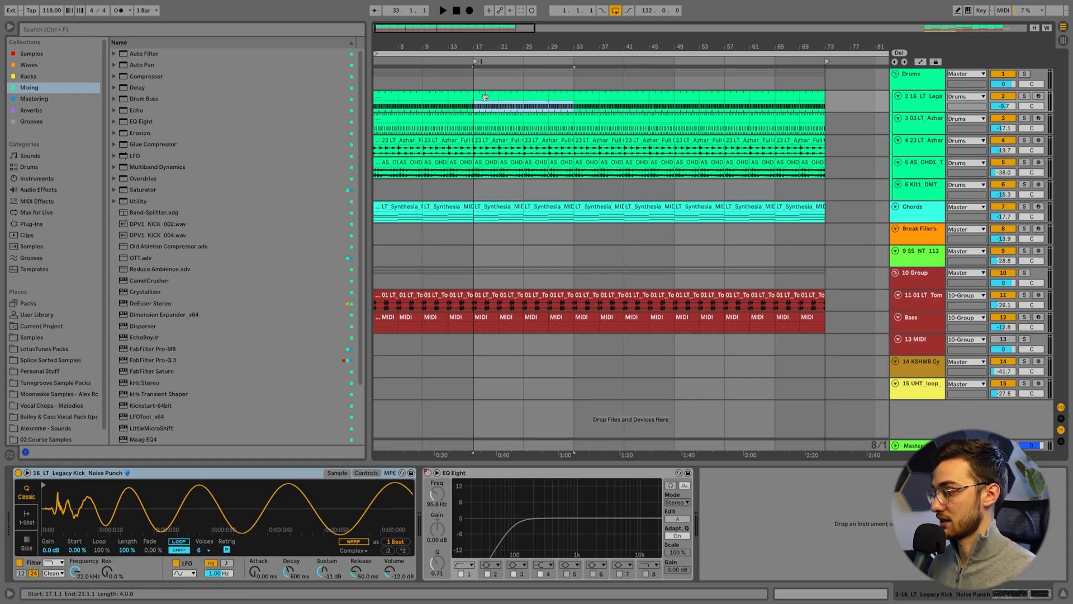
Redo the kick removal between bars 17 and 33 and name the locator Break
key(ctrl+y)
key(ctrl+y)
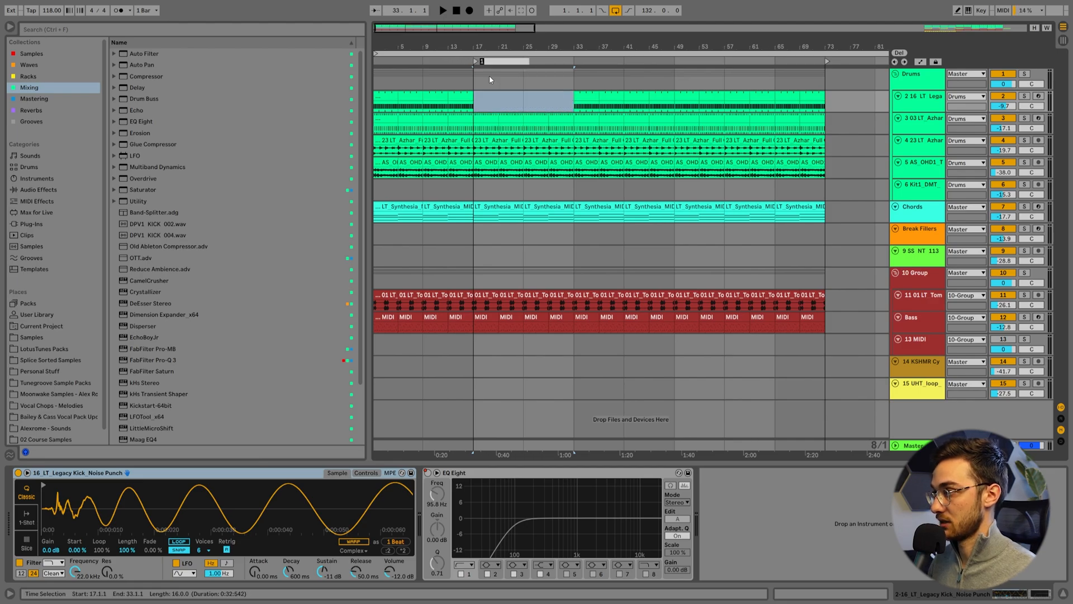
click(487, 101)
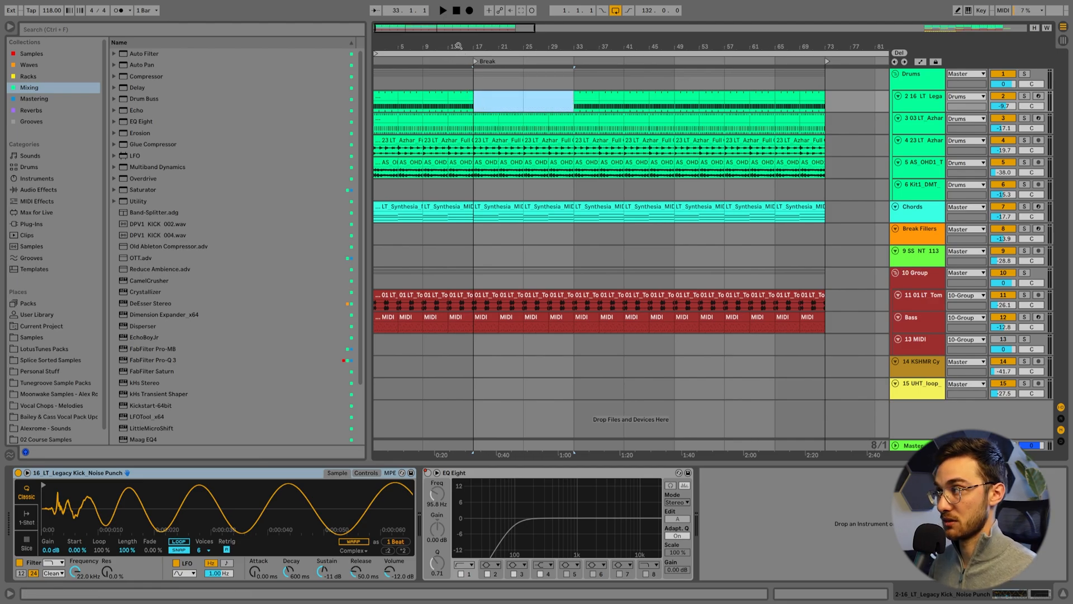
Play the arrangement on a 1/8 grid from about bar 16 into the break
drag(458, 46, 456, 44)
right_click(449, 86)
click(503, 172)
key(space)
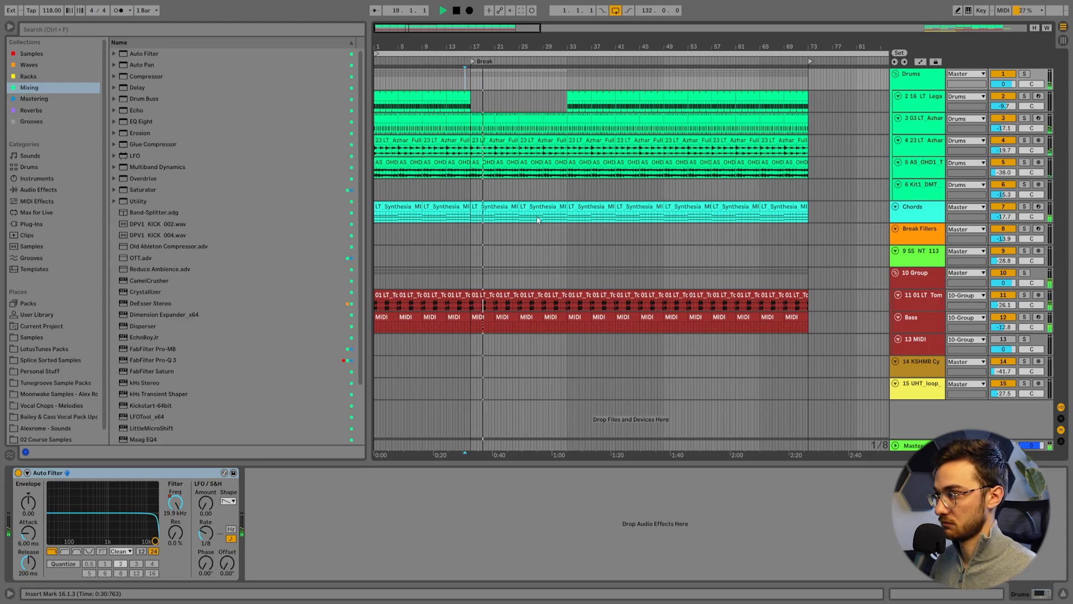
key(space)
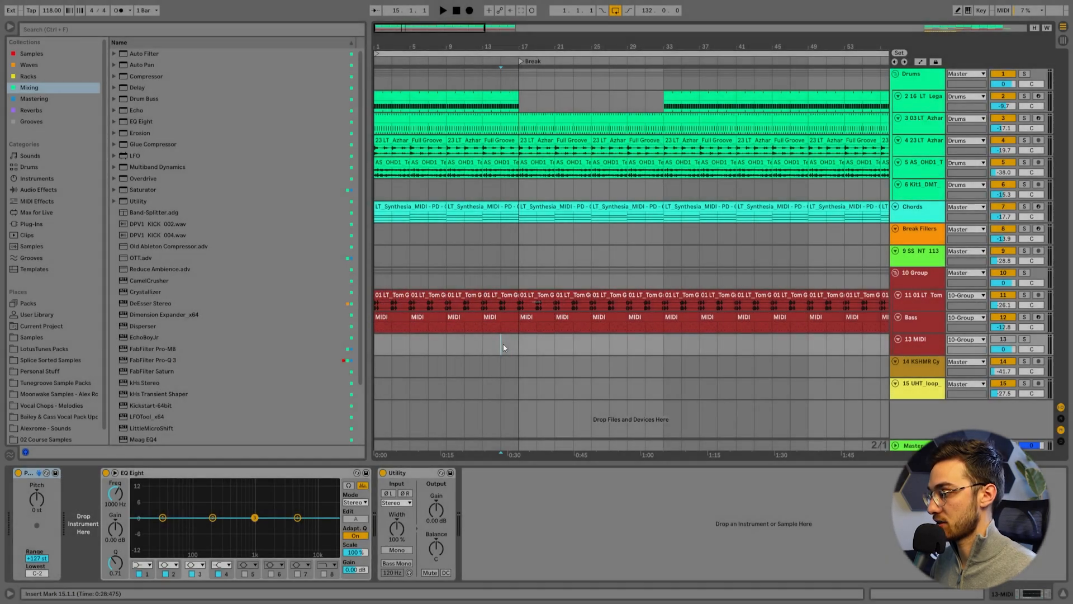
Search all browser content for "transition" and look through the listed samples
drag(514, 352, 533, 348)
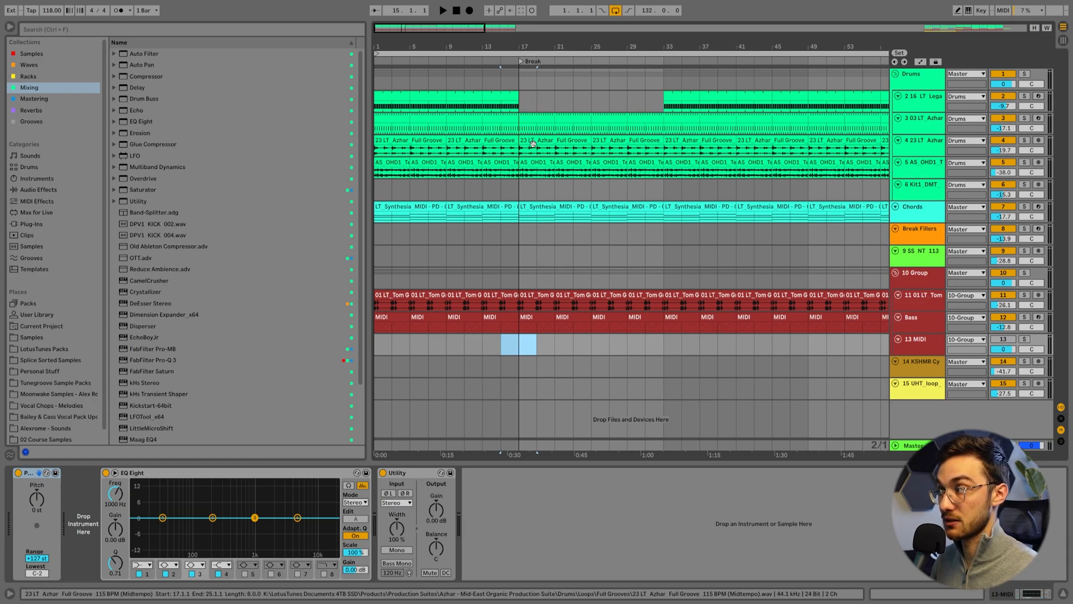
click(49, 29)
text(transition)
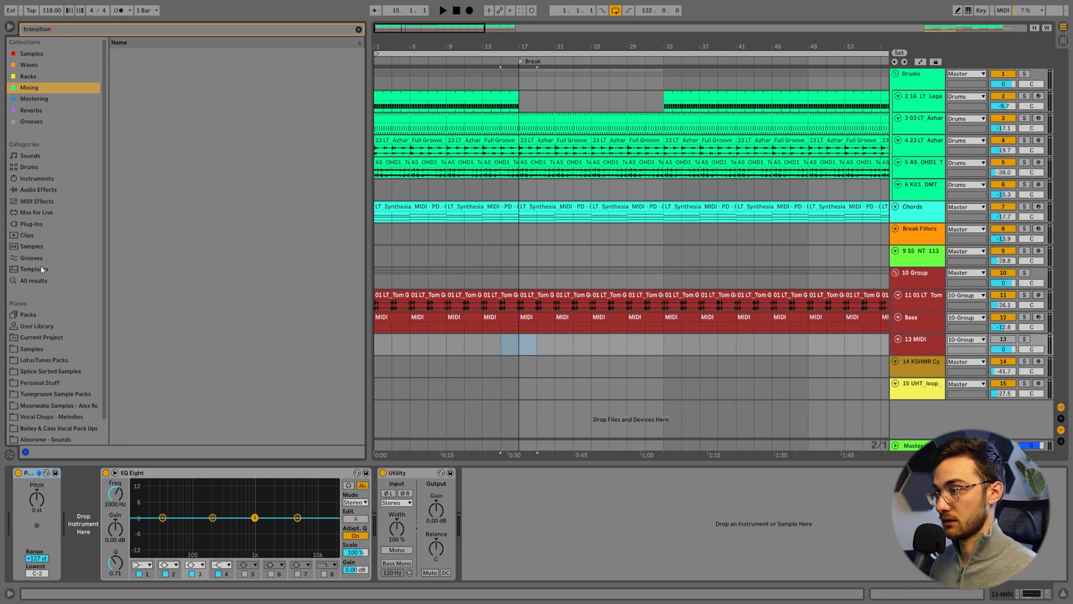
click(35, 284)
scroll(206, 296, down, 5)
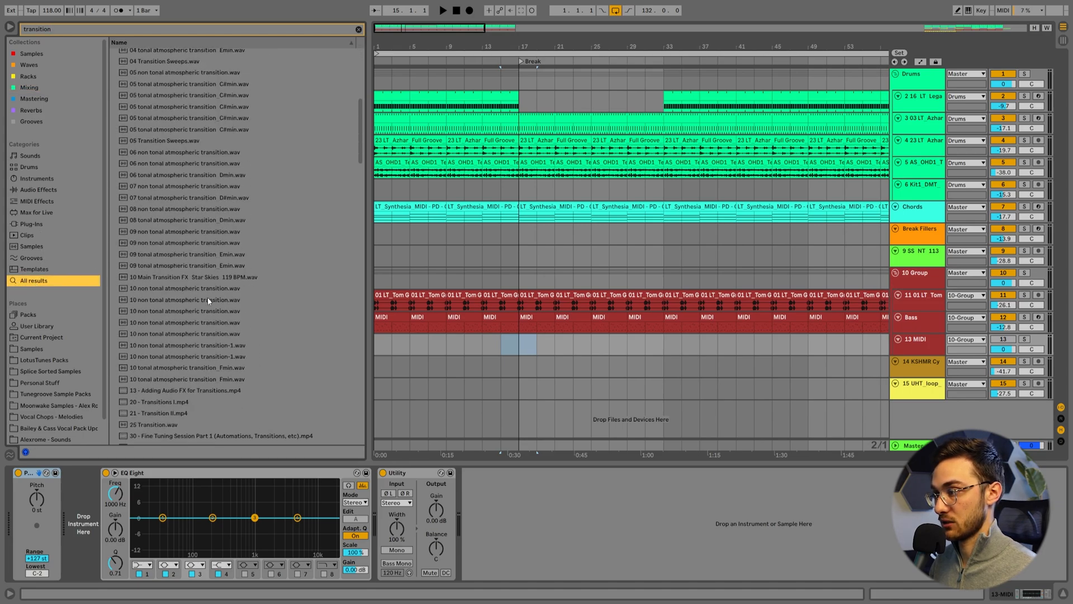
scroll(217, 319, up, 8)
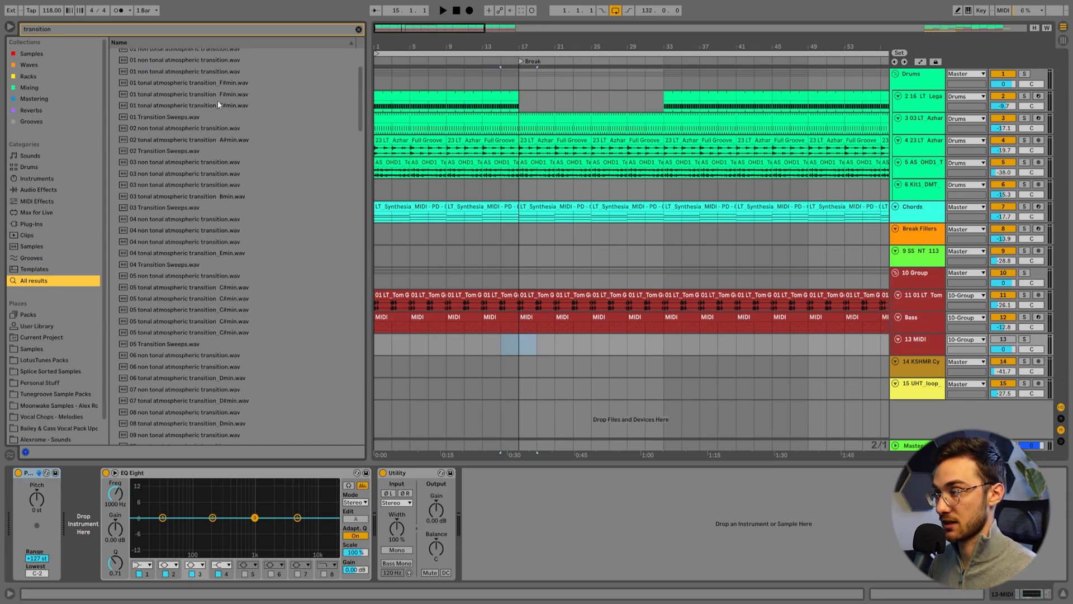
Copy the KSHMR Cymbal Transition 04 clip from the finished arrangement to bar 17 on its own track
key(w)
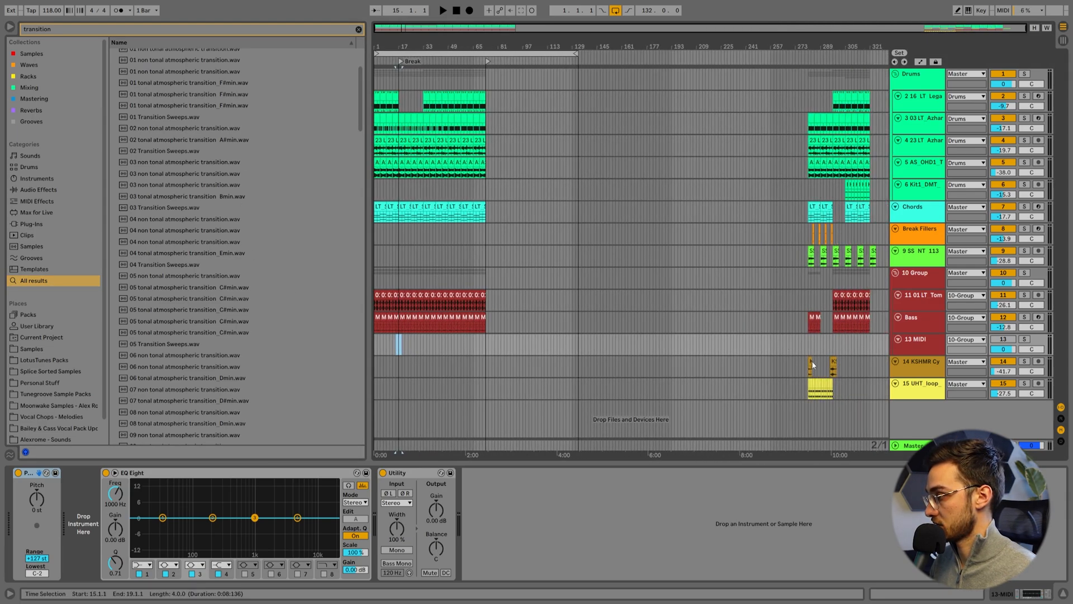
click(810, 362)
drag(823, 47, 889, 50)
drag(423, 46, 457, 106)
click(457, 362)
key(ctrl+v)
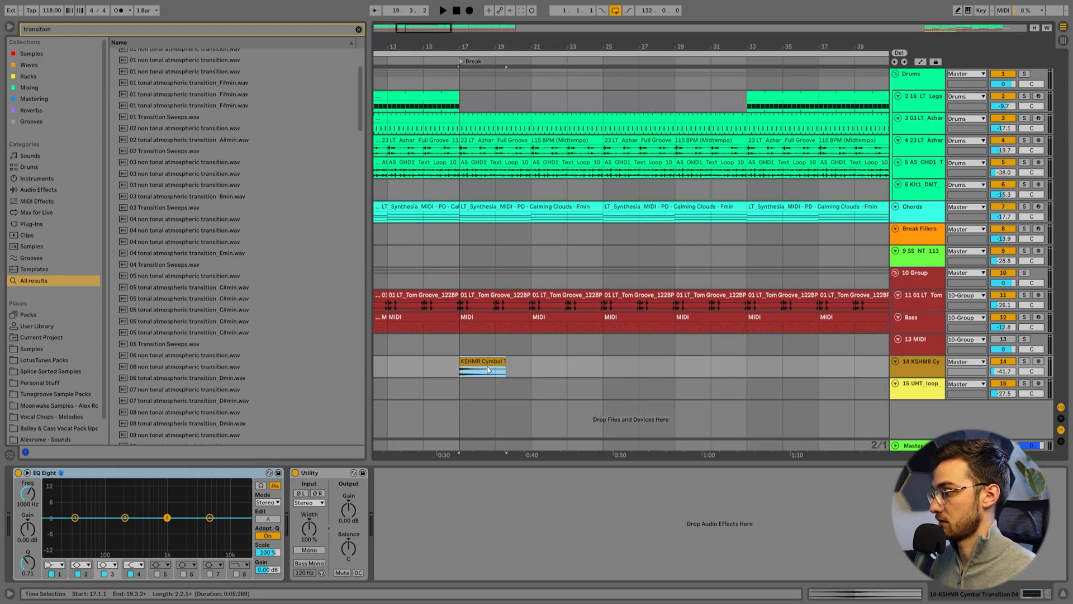
Play from bar 15 to hear the cymbal transition at the start of the break
drag(460, 47, 475, 46)
click(448, 362)
key(space)
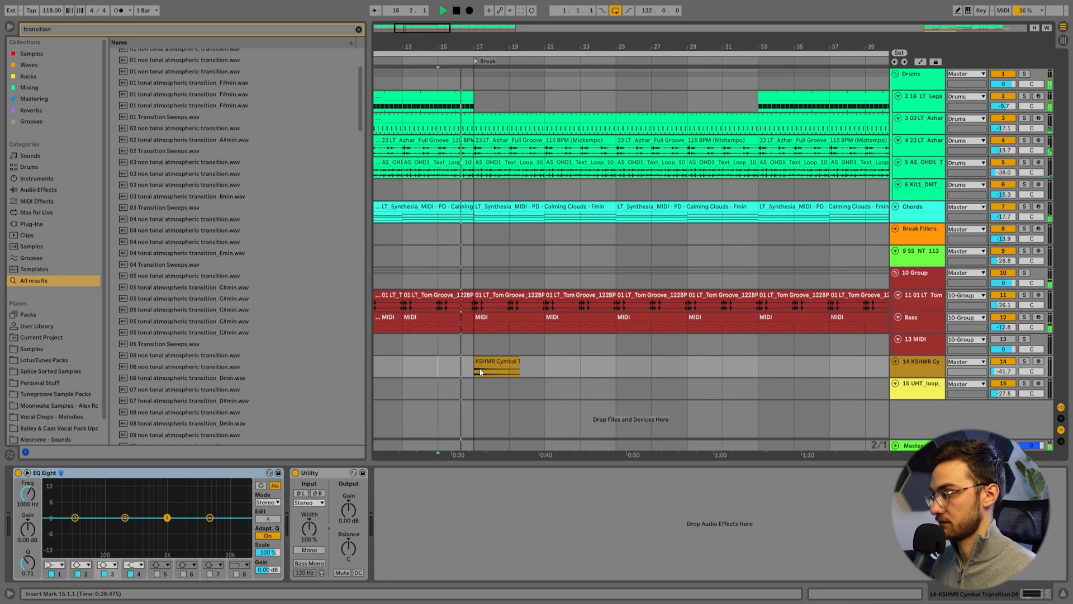
Extend the start of the cymbal transition clip back to about bar 15 and play it into the break
click(480, 362)
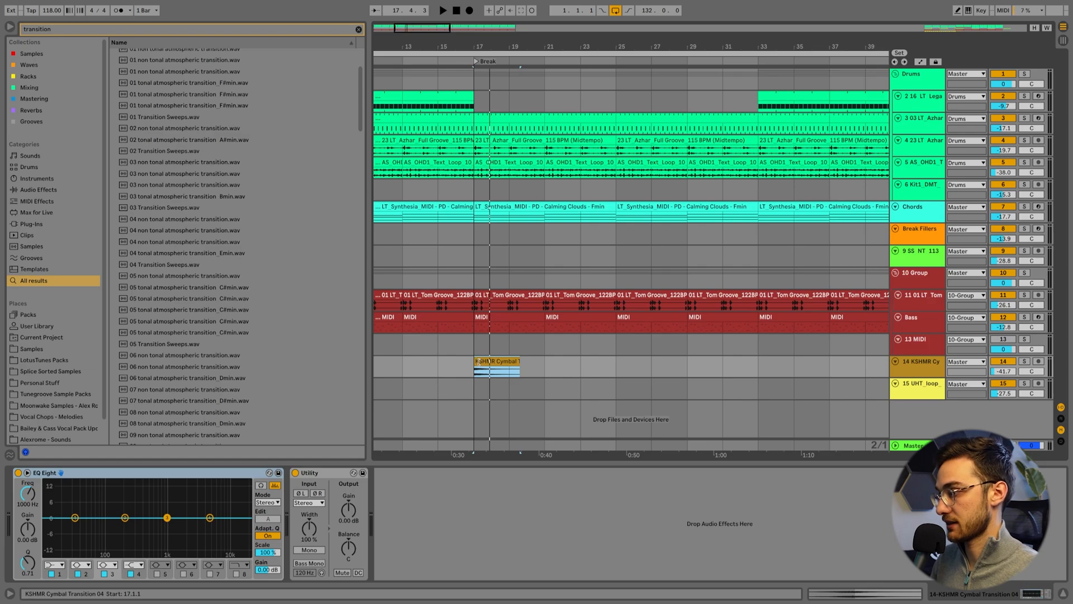
drag(454, 362, 439, 364)
click(445, 374)
key(space)
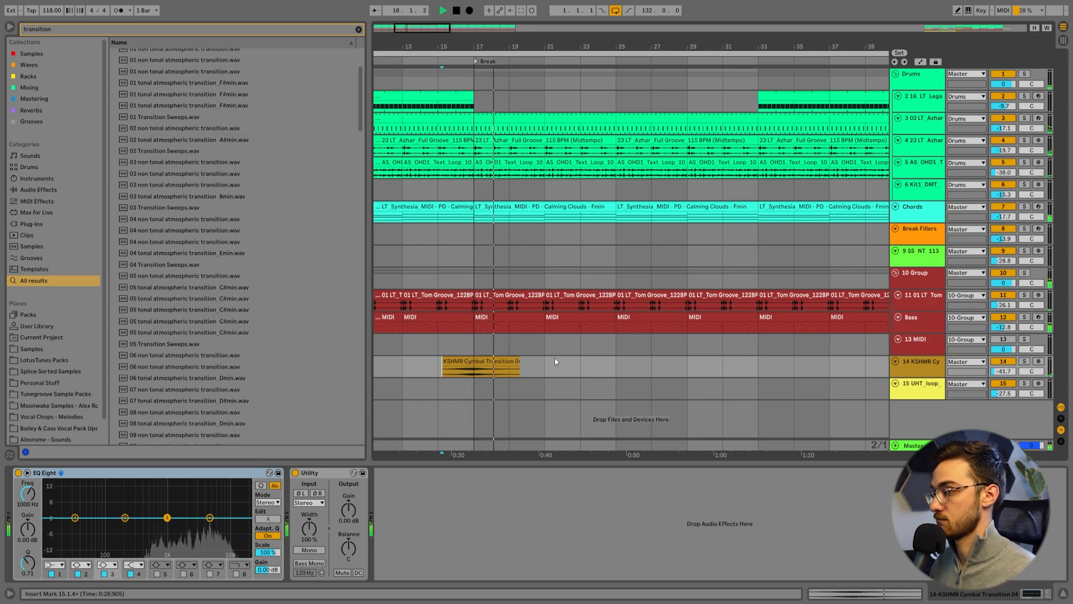
key(space)
click(482, 359)
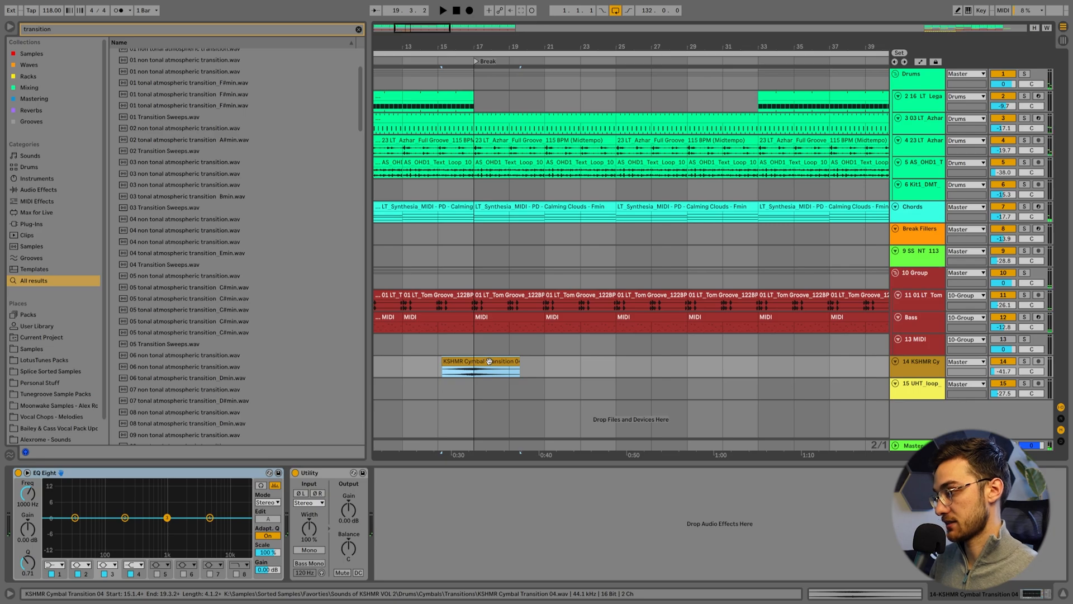
Copy the cymbal transition clip along its track to bar 31, leading into the kick's return
drag(489, 361, 774, 370)
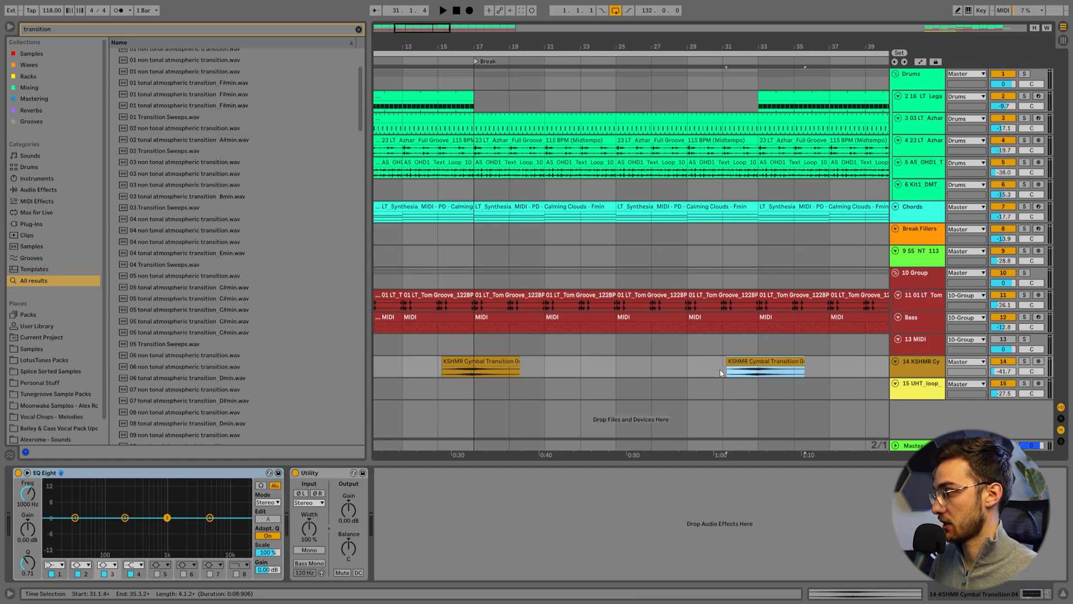
click(651, 368)
scroll(638, 347, down, 3)
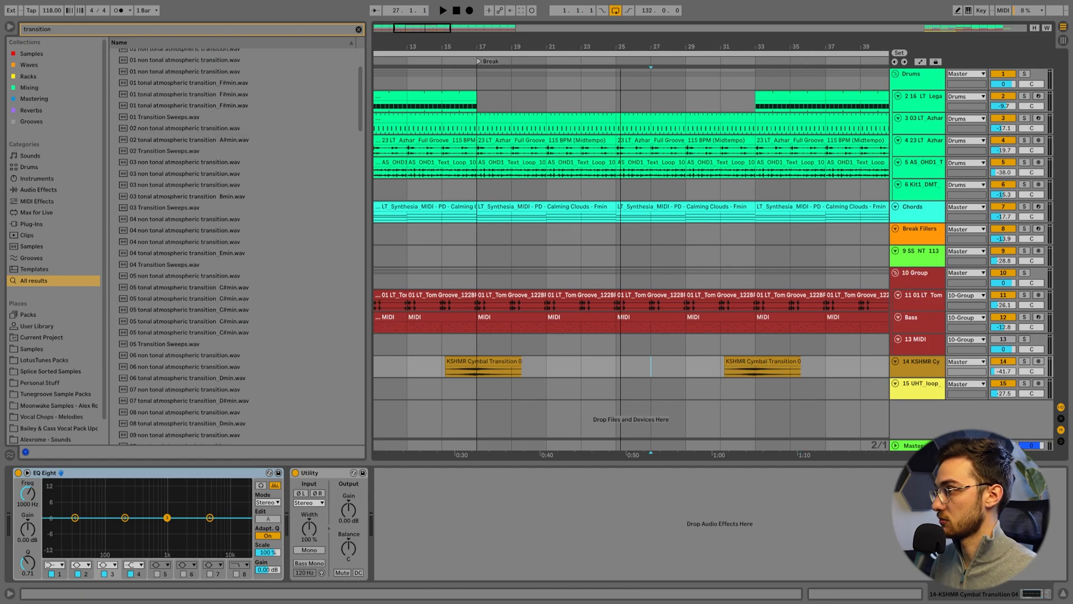
click(733, 365)
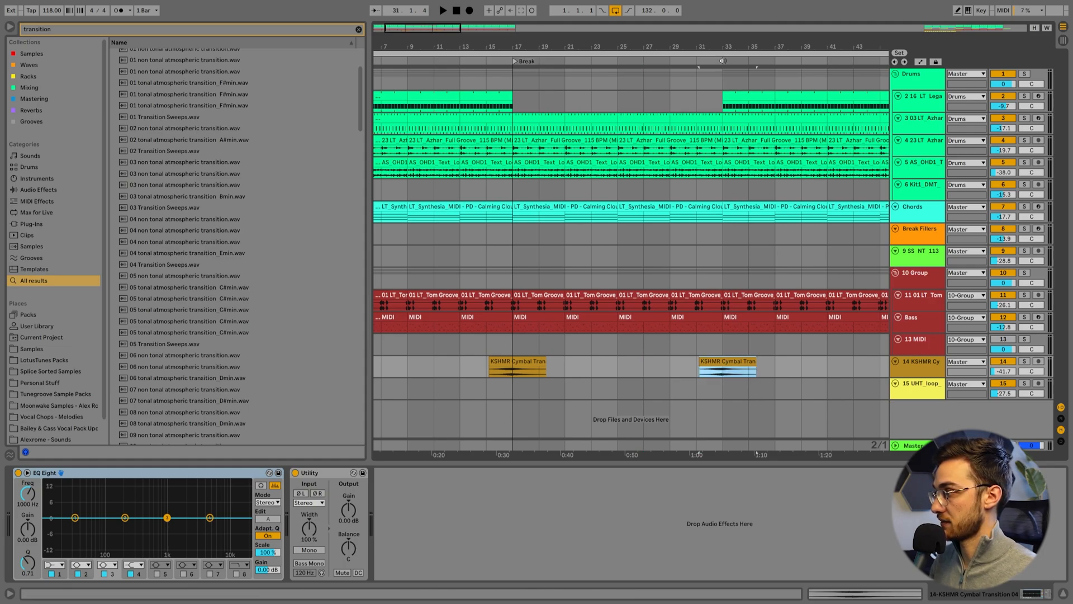
Add a locator named Drop at bar 33, where the kick comes back in
right_click(723, 60)
click(739, 93)
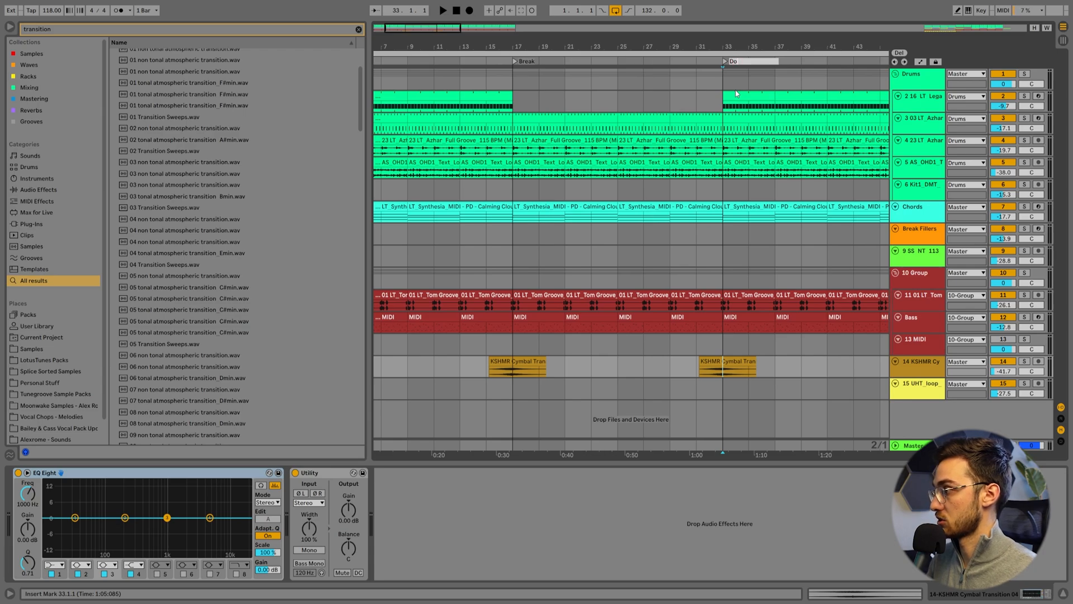
click(715, 270)
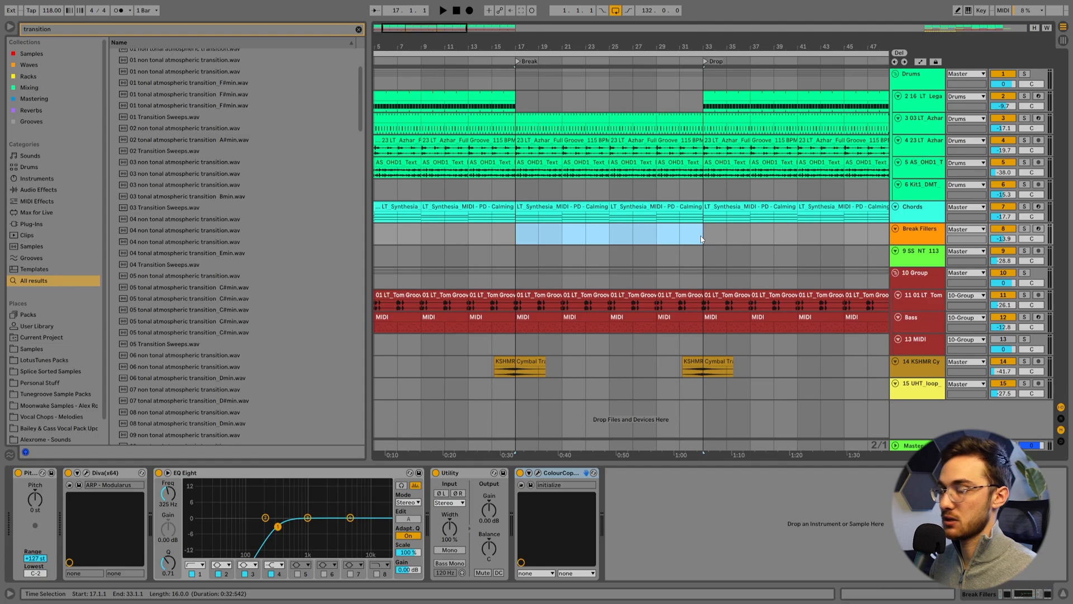
click(514, 239)
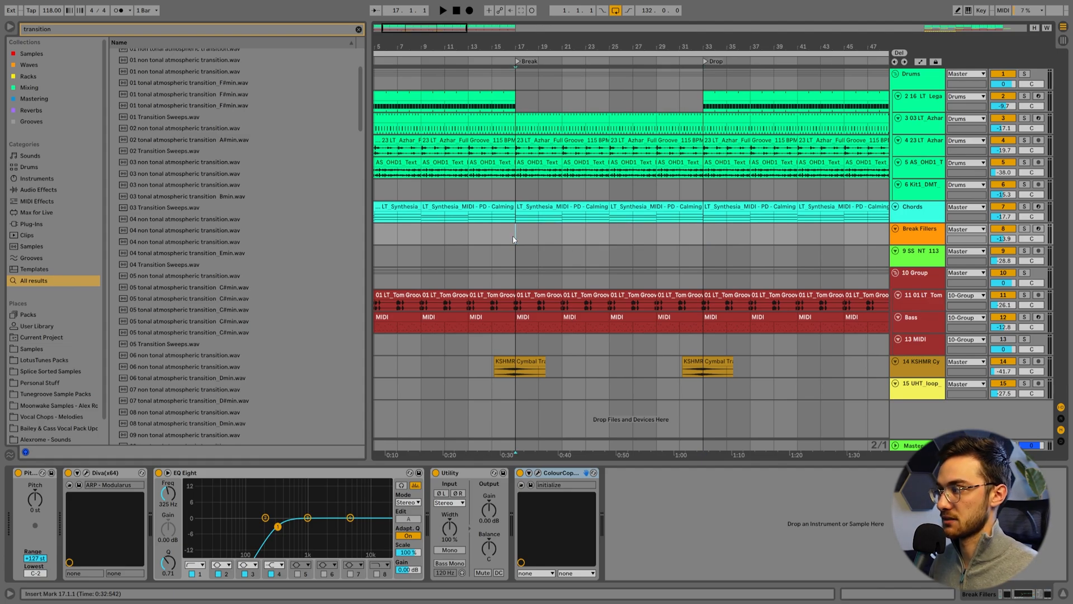
drag(515, 101, 633, 101)
click(673, 108)
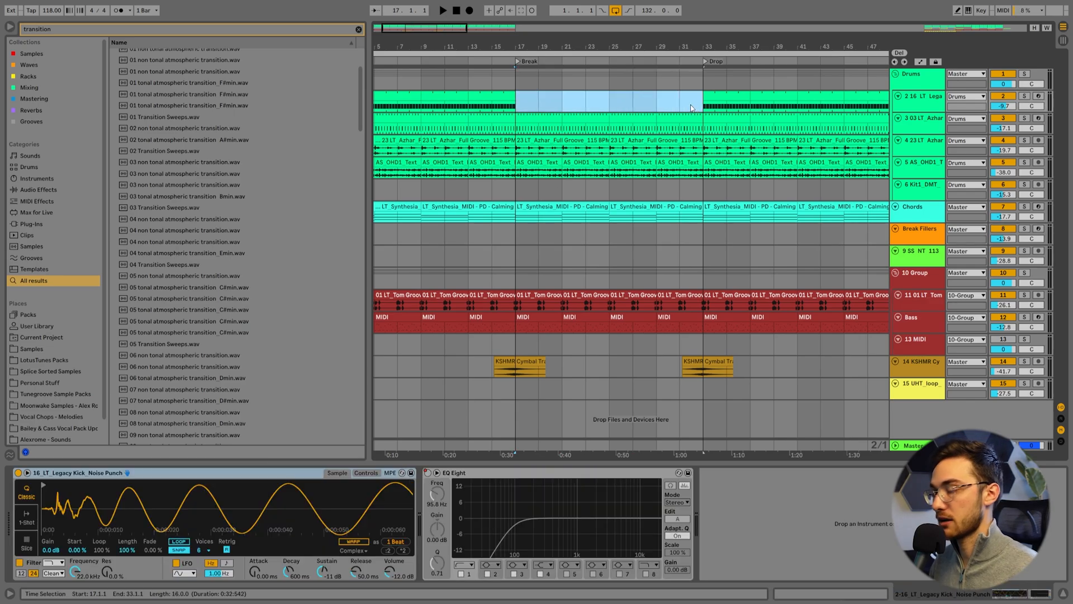
click(619, 99)
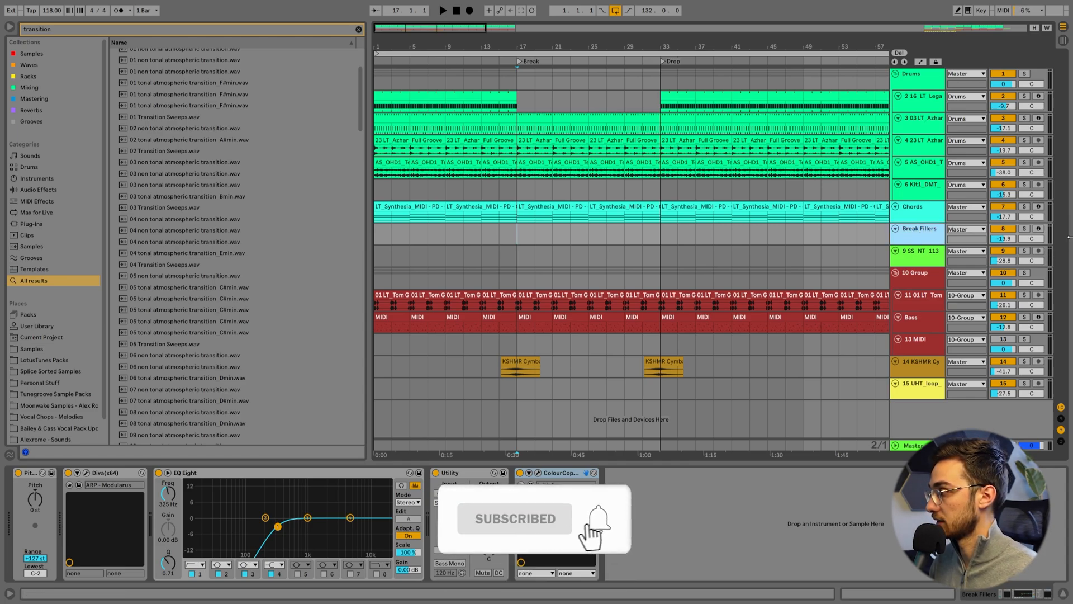
Arm the Break Fillers track for recording and increase its height in the arrangement
click(1039, 229)
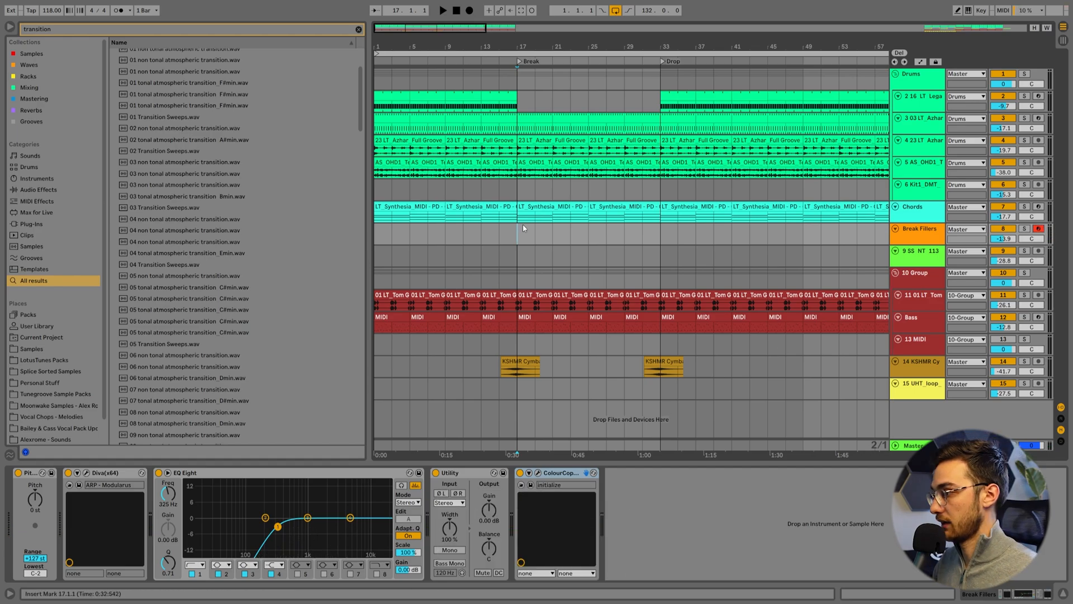
drag(522, 47, 524, 75)
click(923, 238)
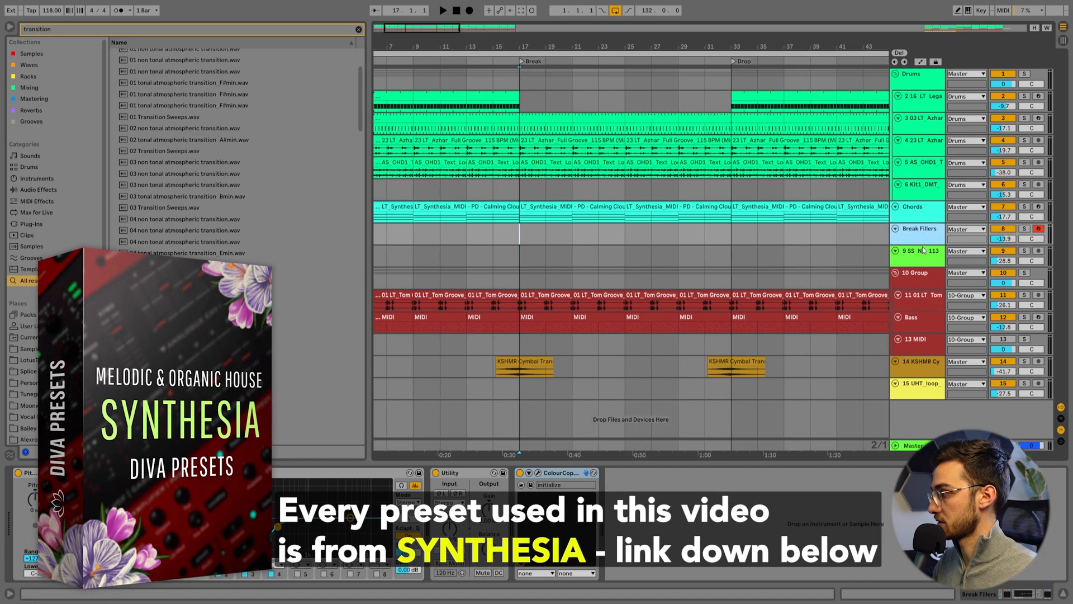
drag(923, 245, 923, 273)
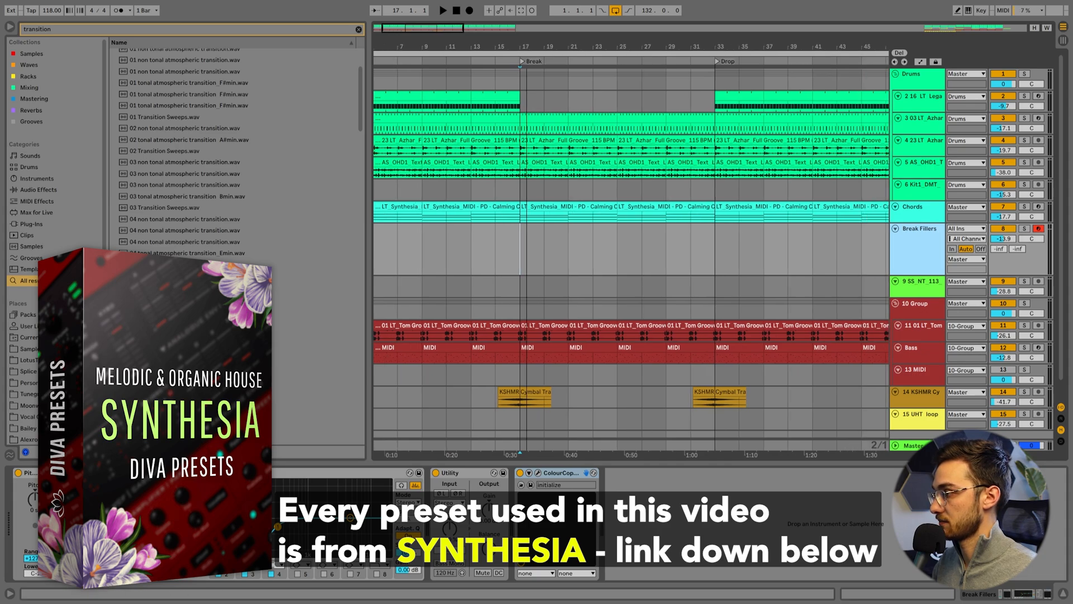
Copy the first Break Fillers clip back to bar 16, just before the break
click(547, 229)
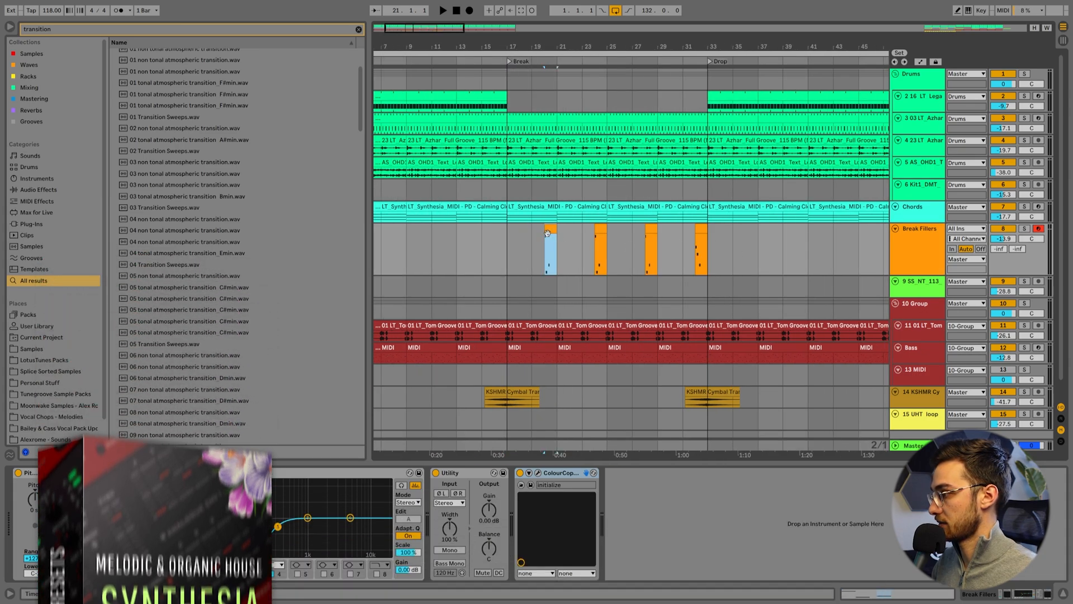
drag(547, 229, 495, 210)
click(498, 232)
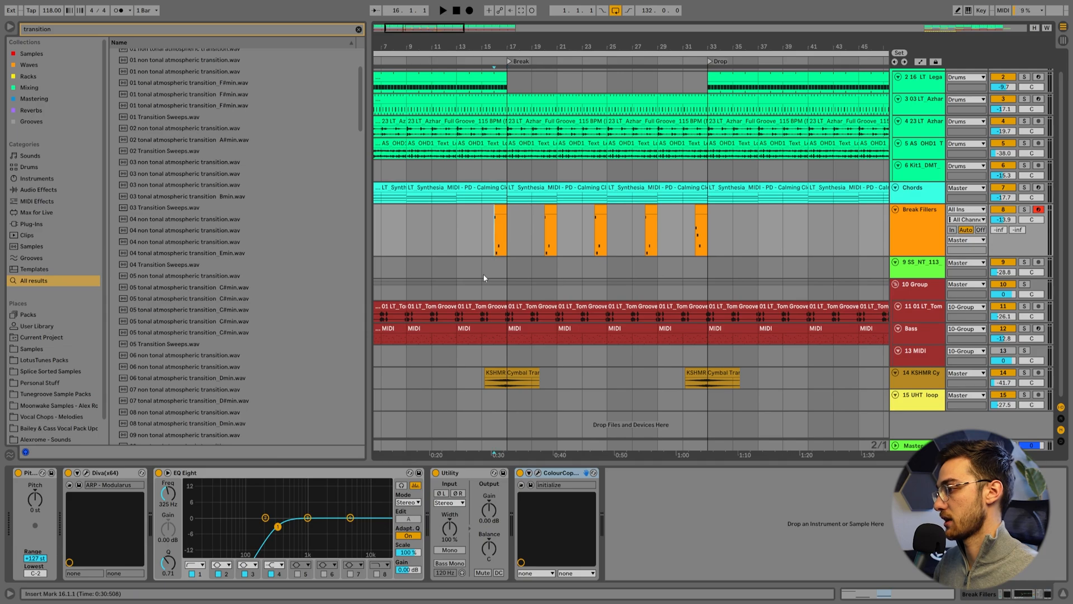
Play the transition into the break from bar 15 with the ColourCopy delay of Break Fillers open
scroll(488, 240, up, 1)
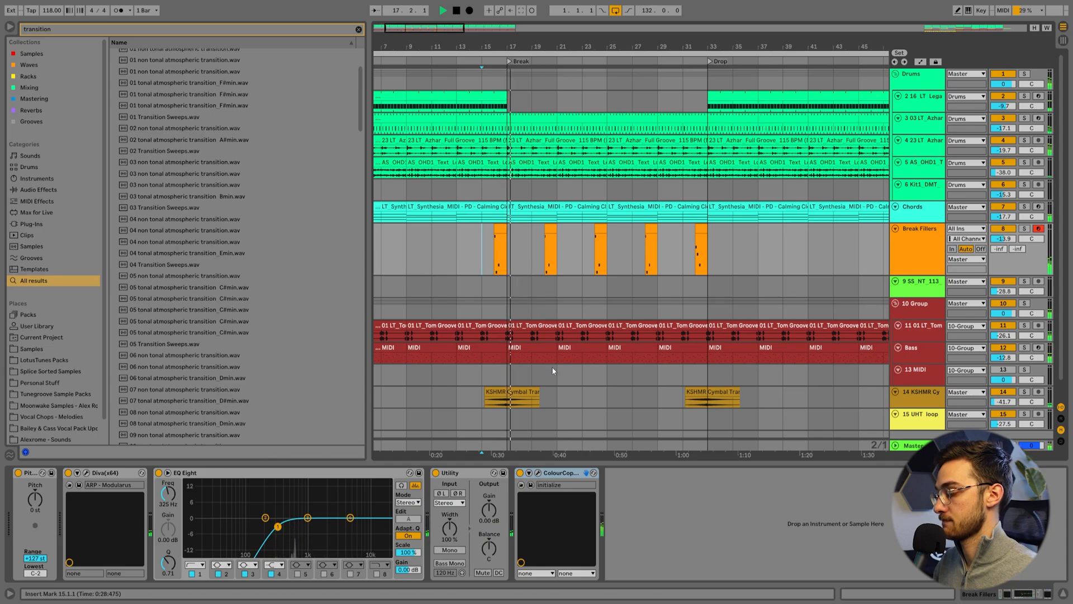
click(538, 473)
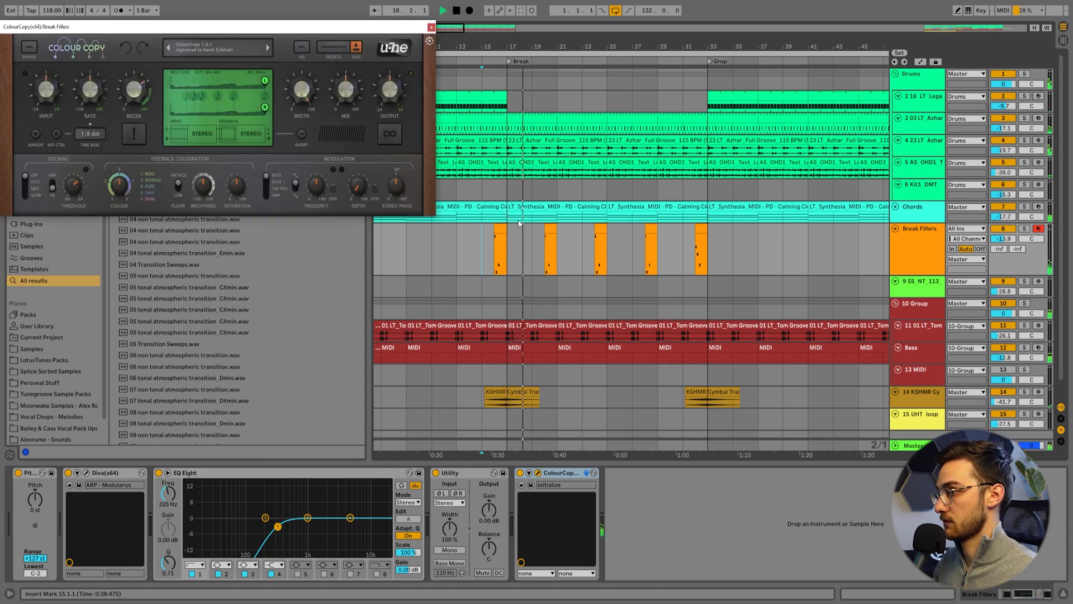
click(546, 256)
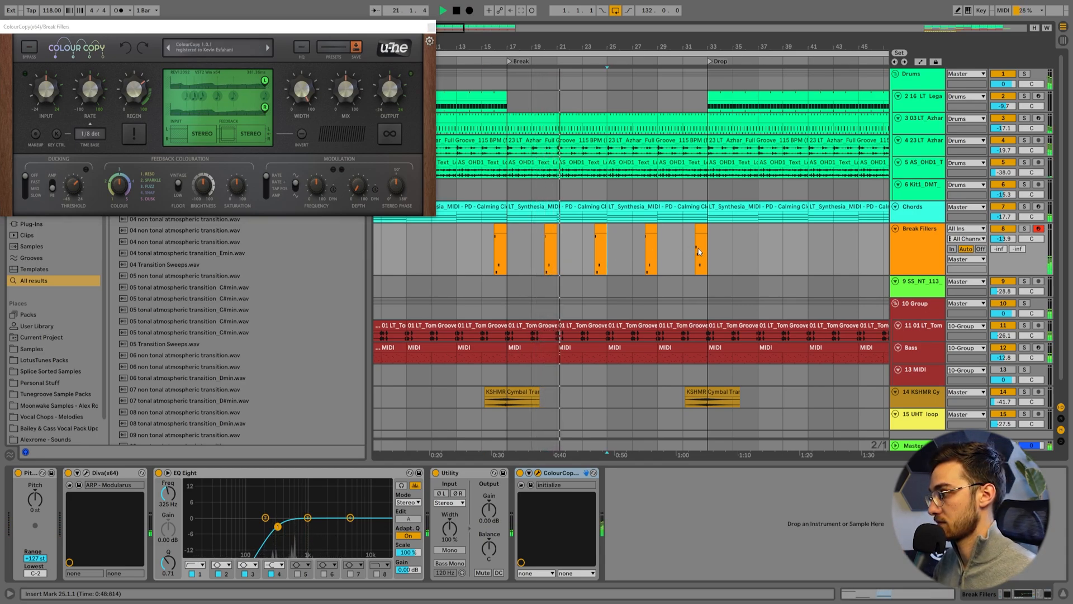
Replace the Break Fillers clip at bar 24 with a copy of the bar 32 clip and play from bar 27
click(703, 228)
click(607, 246)
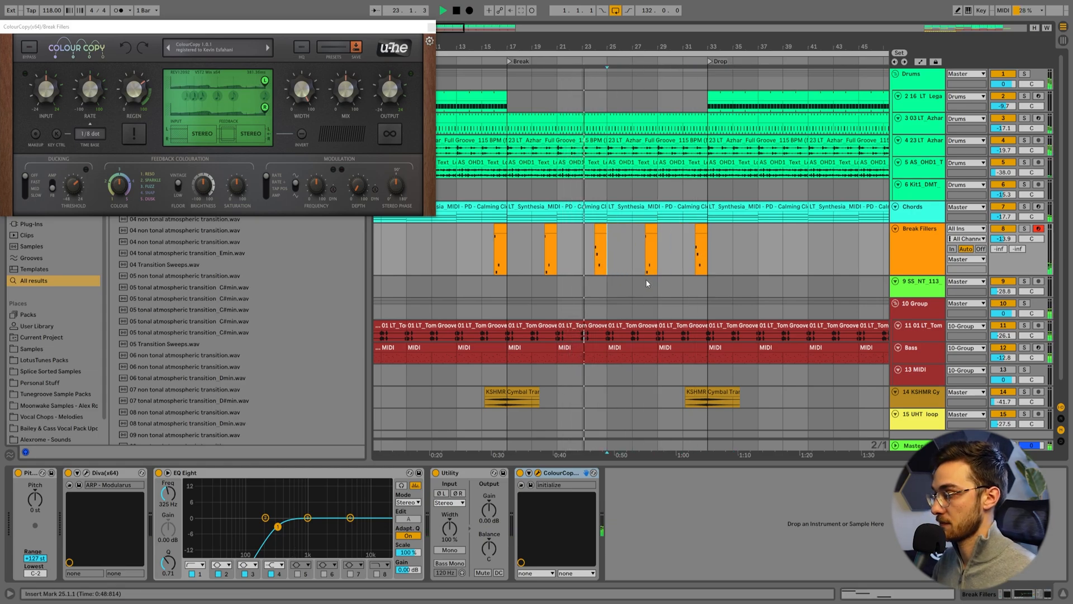
click(625, 242)
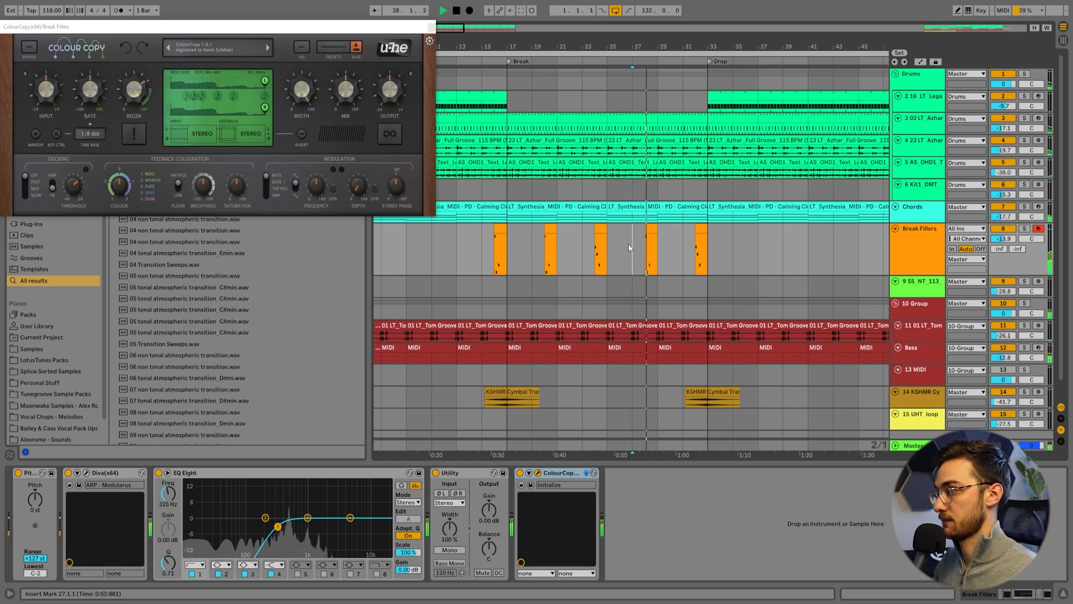
Open the Break Fillers clip at bar 32 and turn on scale highlighting for D#/Eb Minor
click(688, 248)
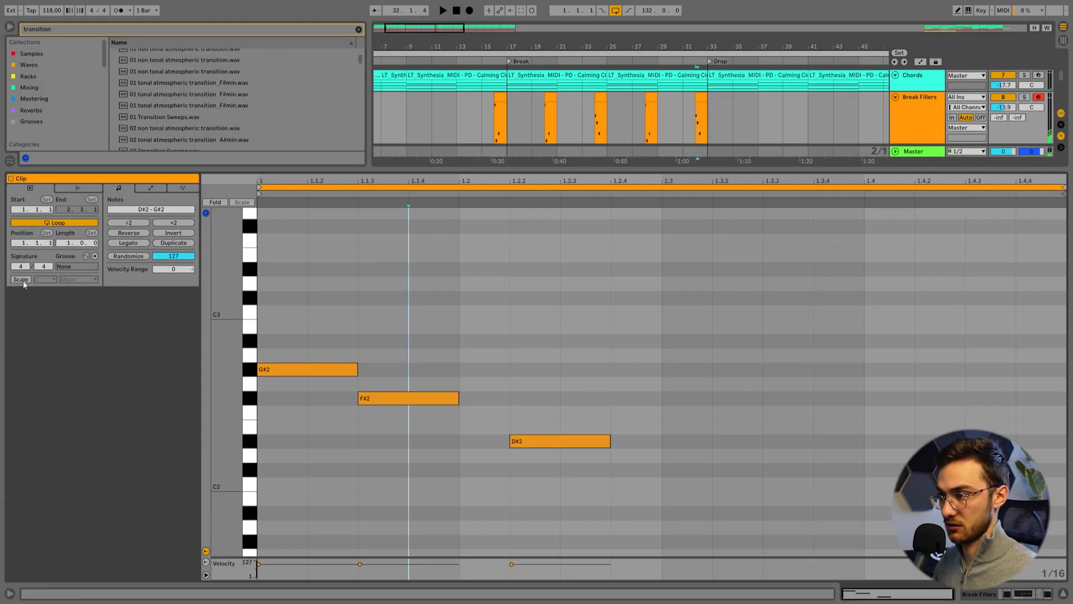
click(23, 281)
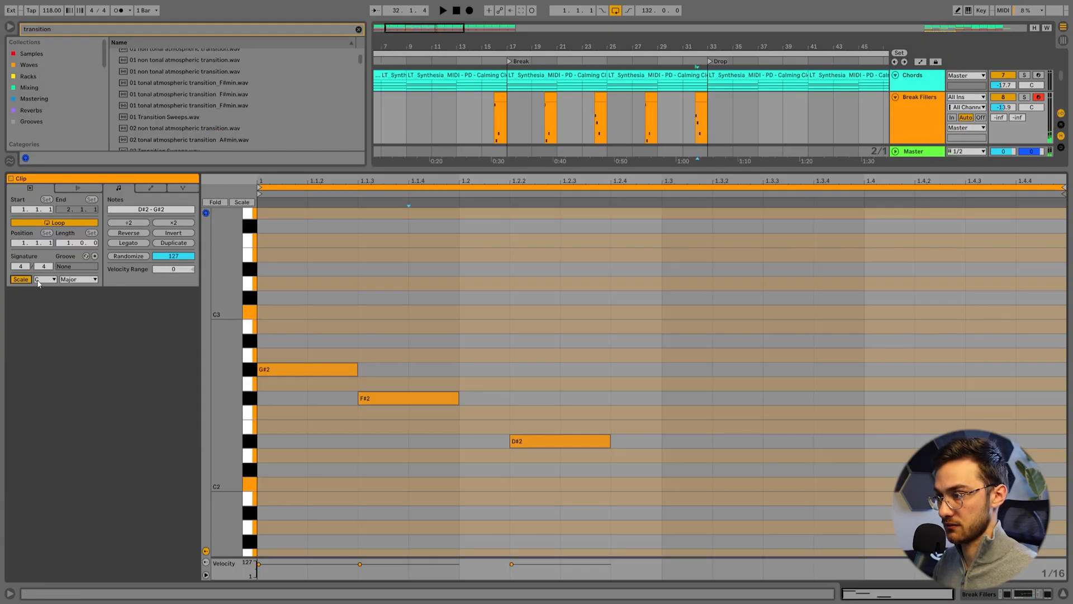
click(45, 279)
click(43, 315)
click(70, 279)
click(55, 291)
click(363, 356)
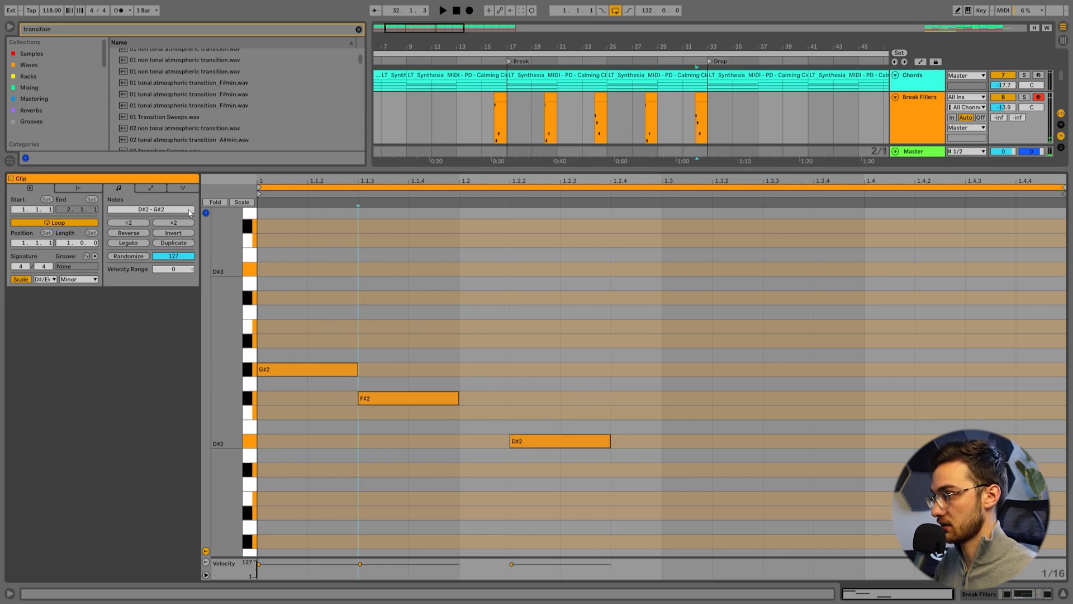
Raise the clip's third note to B2, then duplicate it and raise the pitch further
click(539, 441)
key(Up)
key(Up)
key(Up)
key(Up)
key(Up)
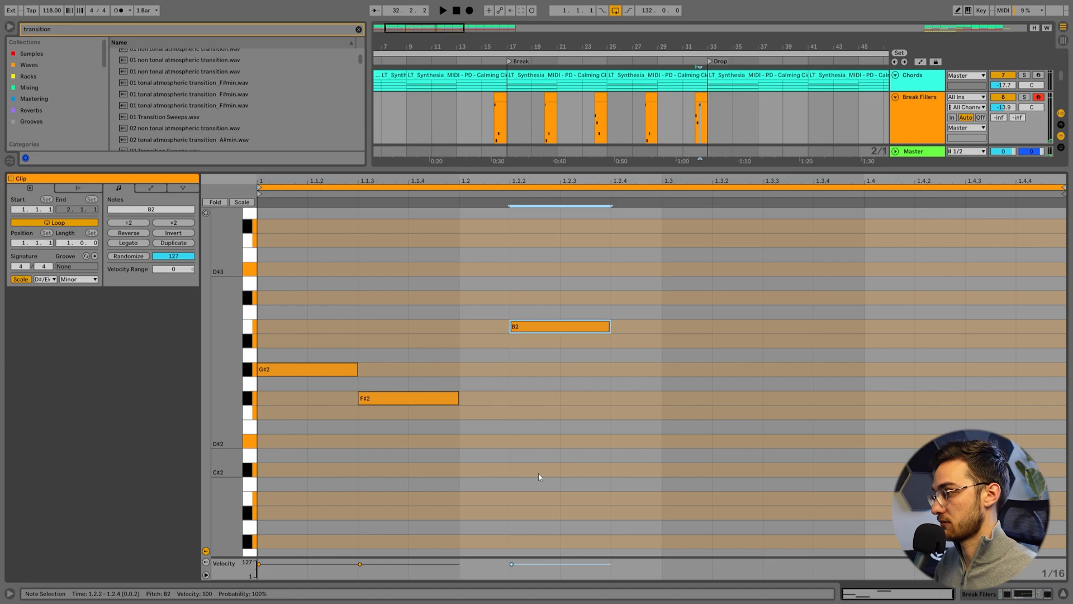
key(ctrl+d)
key(Up)
key(Up)
key(Up)
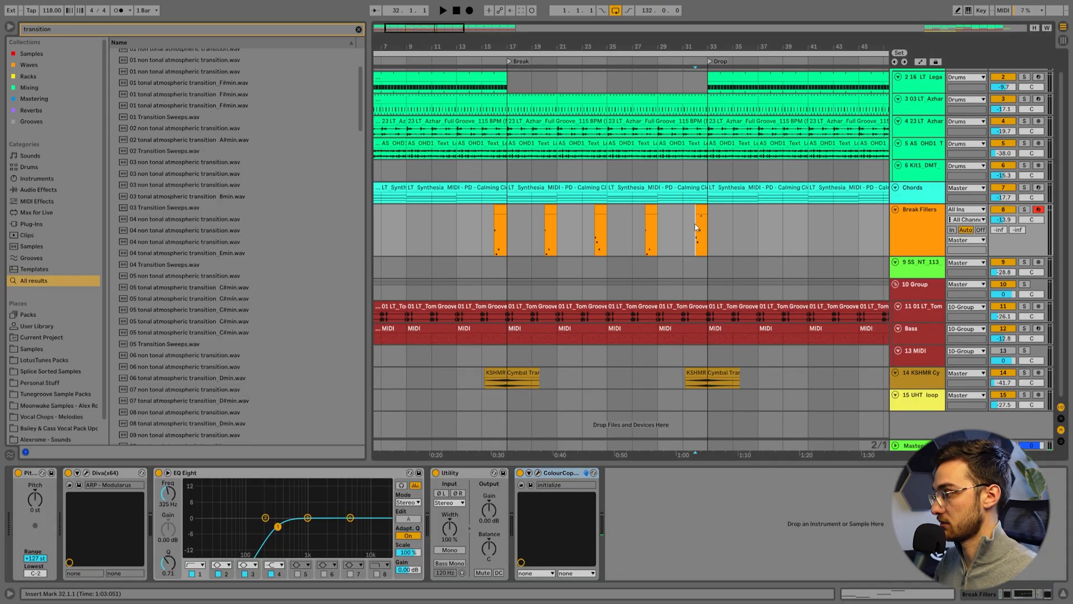
Play the edited break filler from bar 32 into the drop
key(space)
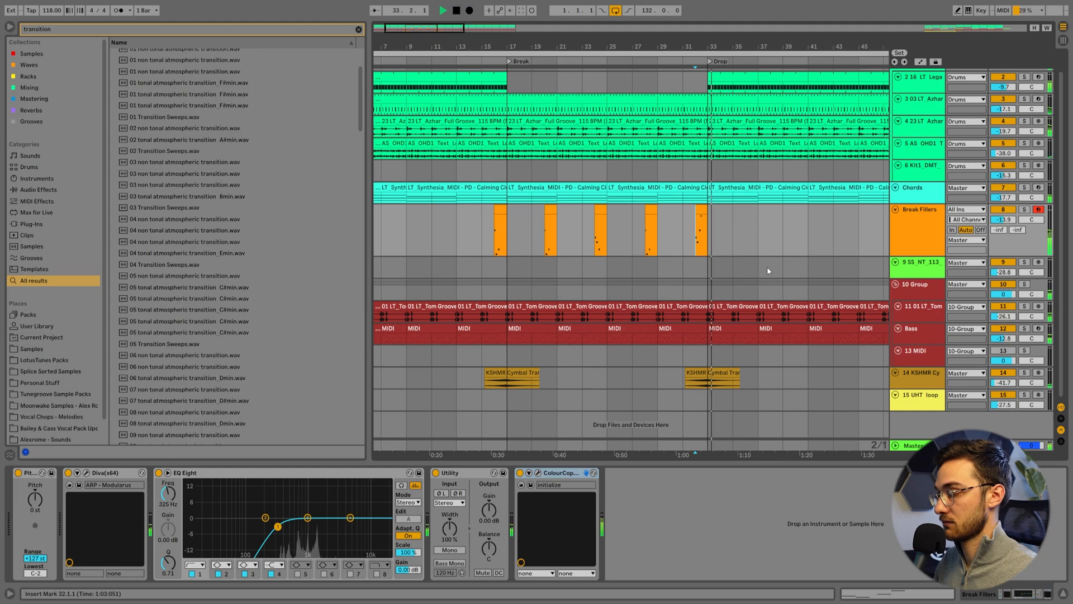
key(space)
click(699, 213)
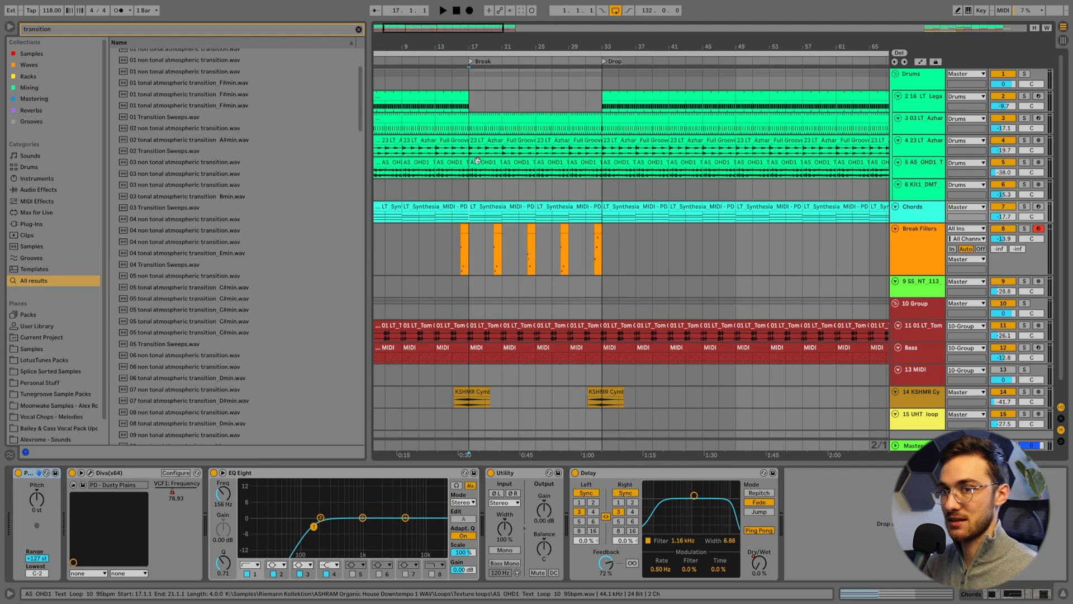
click(490, 175)
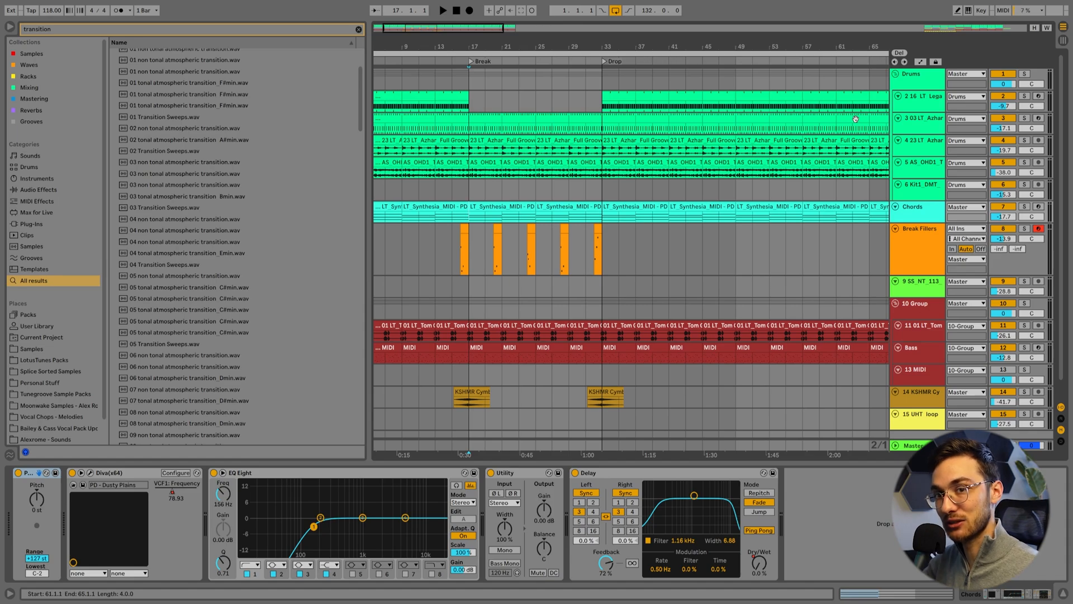
click(851, 199)
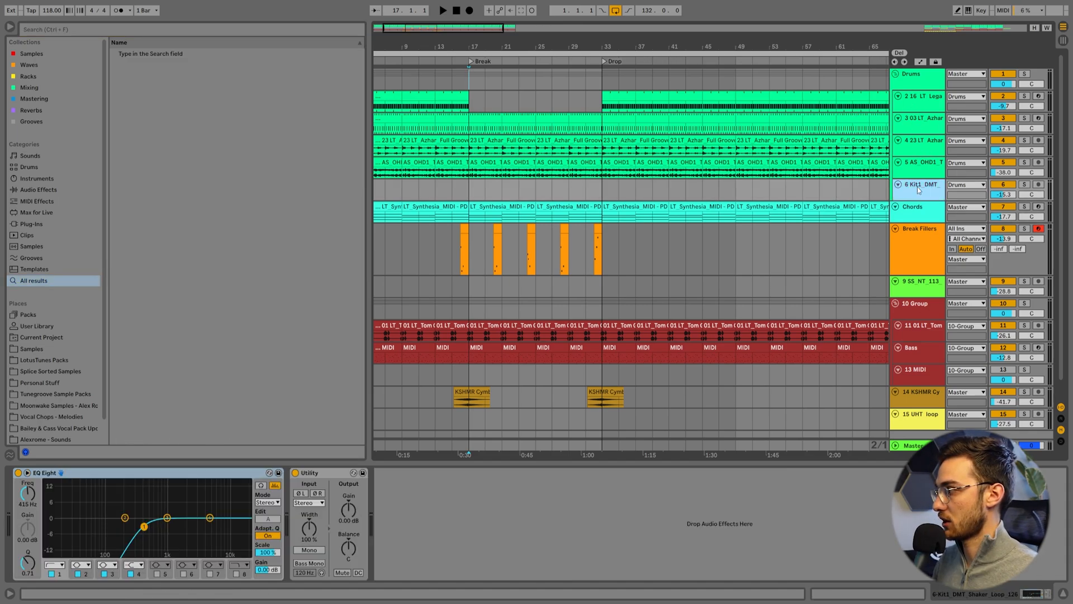
Search the browser for "auto" and add Auto Filter to the Drums group
click(918, 84)
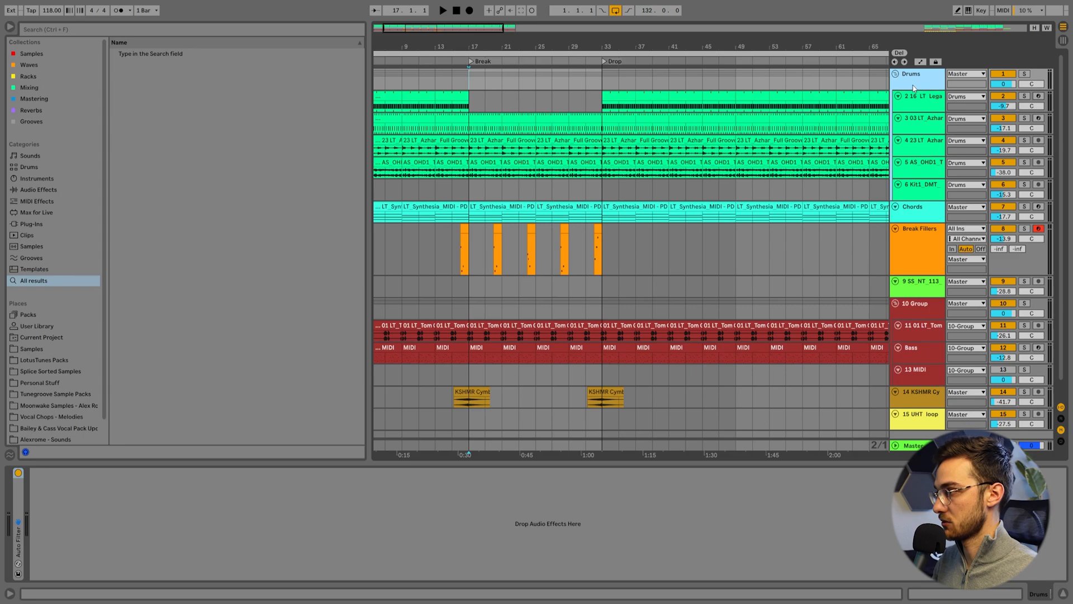
click(42, 23)
text(auto)
drag(144, 53, 165, 487)
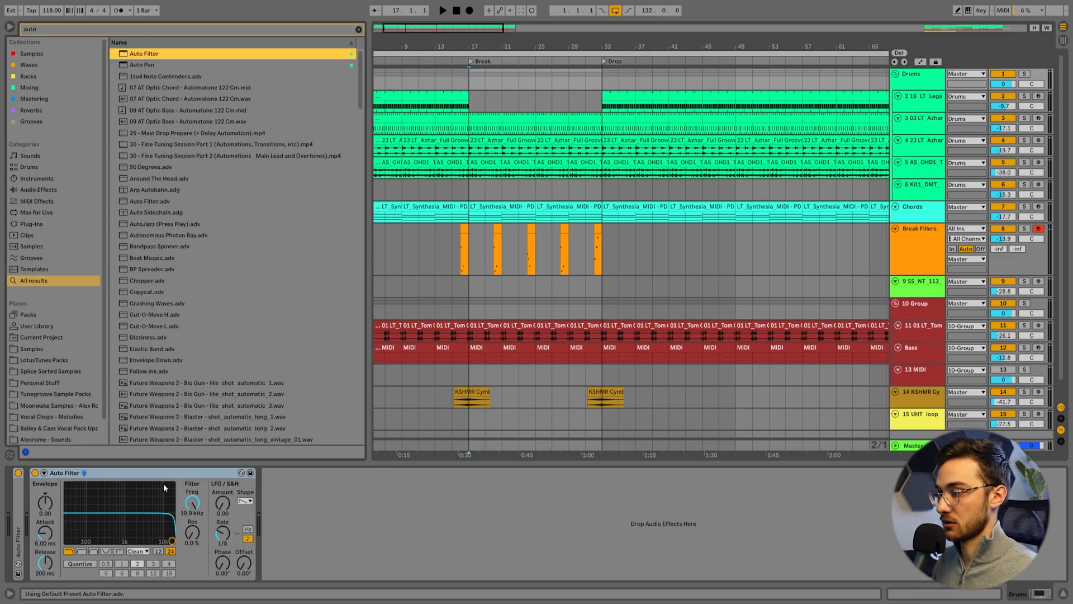
Show the Auto Filter Frequency automation on the Drums group and enlarge its lane around the break
click(196, 506)
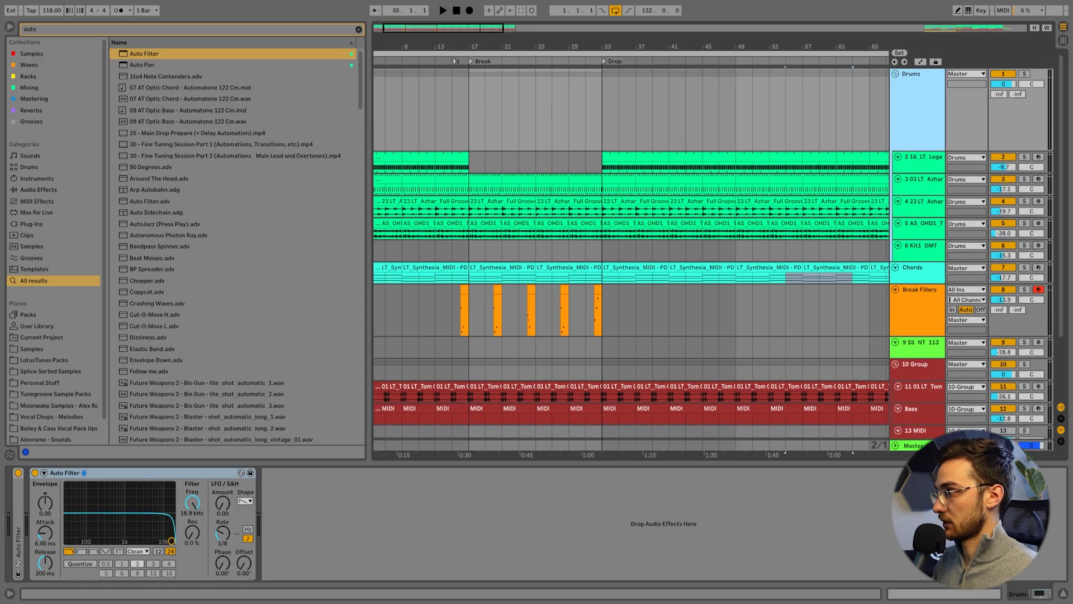
drag(472, 48, 500, 62)
click(496, 98)
key(a)
click(496, 82)
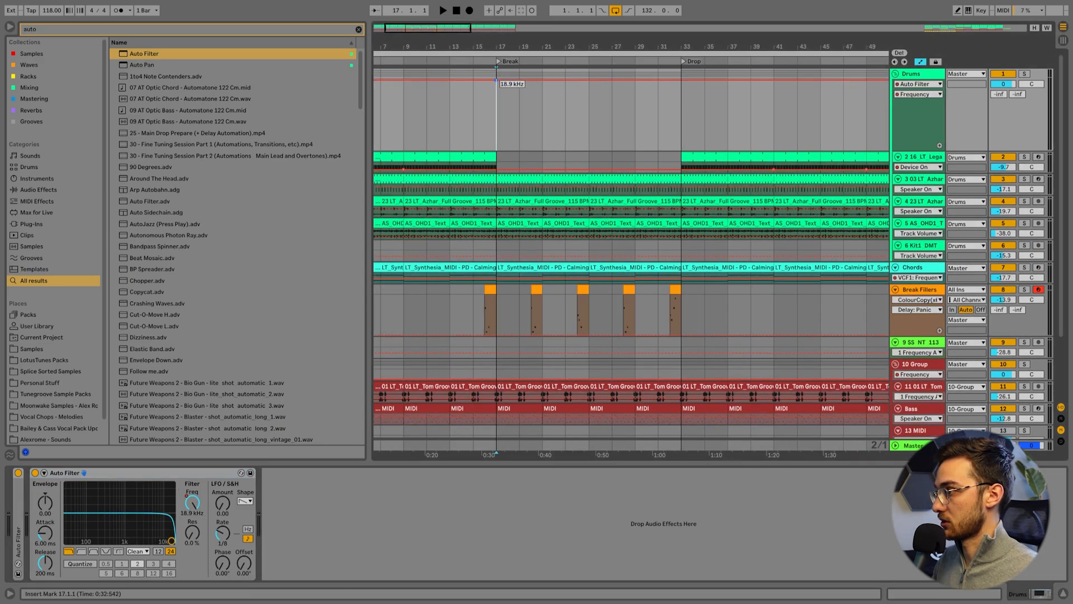
scroll(519, 134, up, 3)
Draw the filter frequency falling from bar 17 to about 26 Hz at bar 25 and rising back to fully open at bar 33
click(520, 170)
click(497, 82)
drag(588, 81, 589, 331)
drag(681, 331, 681, 79)
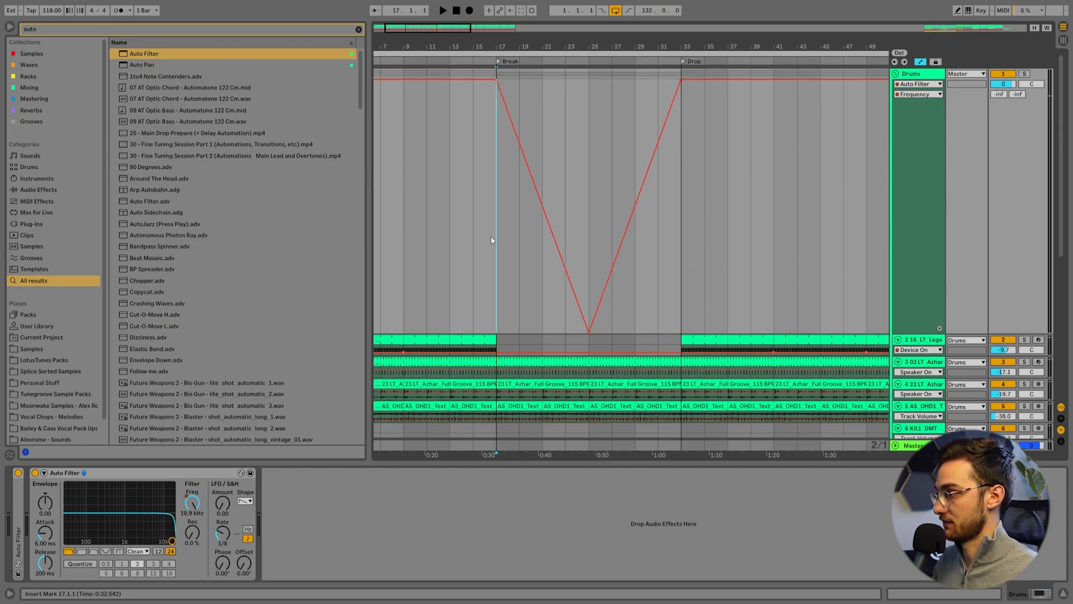
Play the break from bar 17 and bend the falling frequency segment into a curve that drops more gradually at first
key(space)
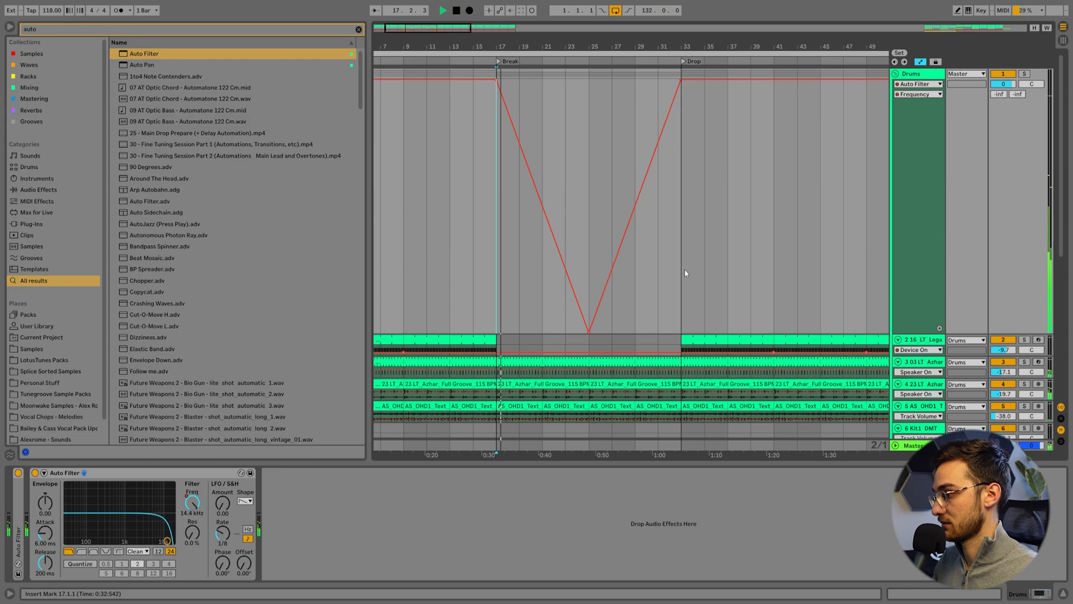
scroll(686, 272, down, 2)
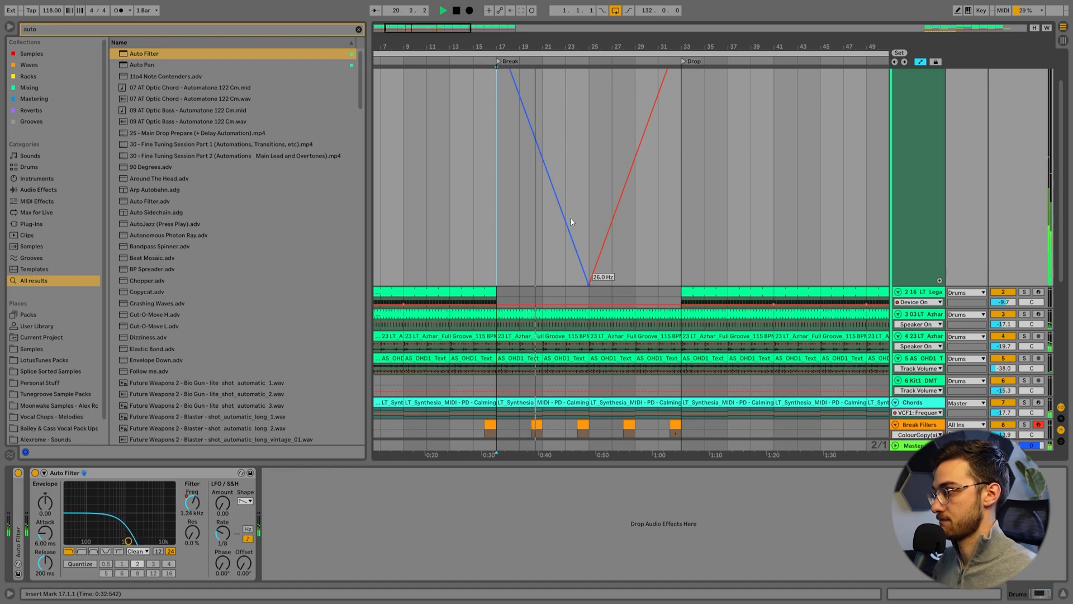
drag(564, 216, 580, 182)
scroll(589, 185, up, 2)
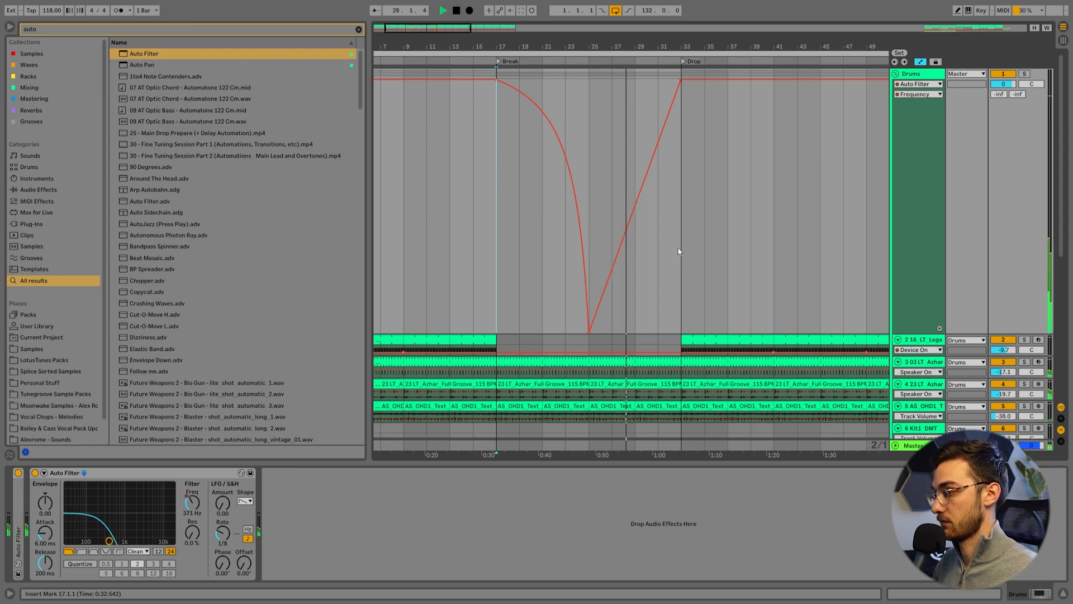
Raise the low point of the Drums filter automation at bar 25 to about 542 Hz and play the break from bar 21
scroll(678, 252, down, 1)
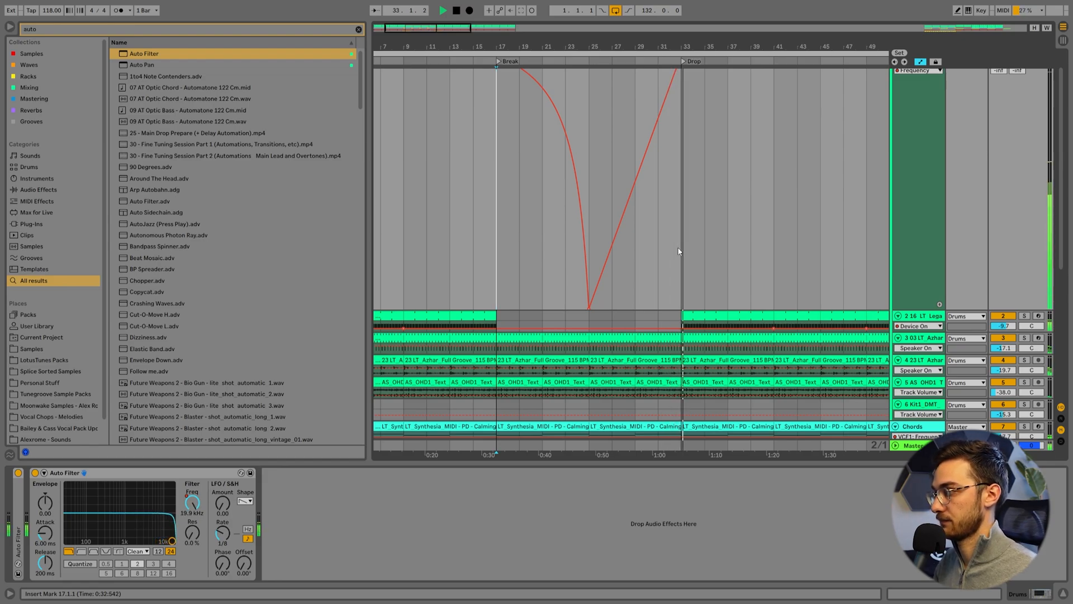
drag(652, 47, 651, 34)
scroll(692, 198, down, 2)
scroll(686, 236, up, 3)
key(space)
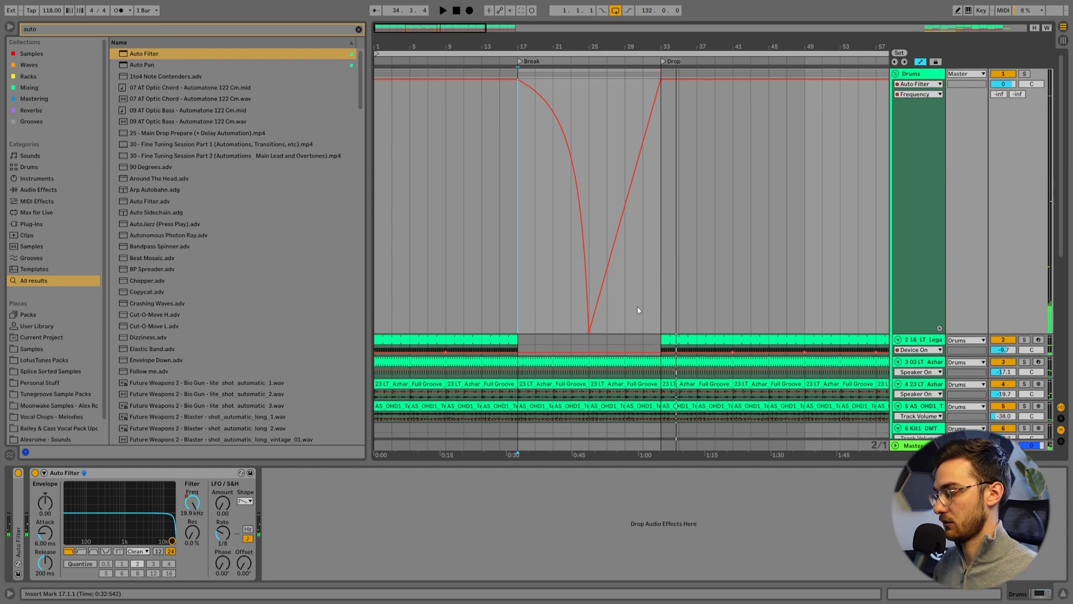
drag(593, 332, 592, 215)
ctrl+scroll(587, 108, up, 2)
click(514, 219)
key(space)
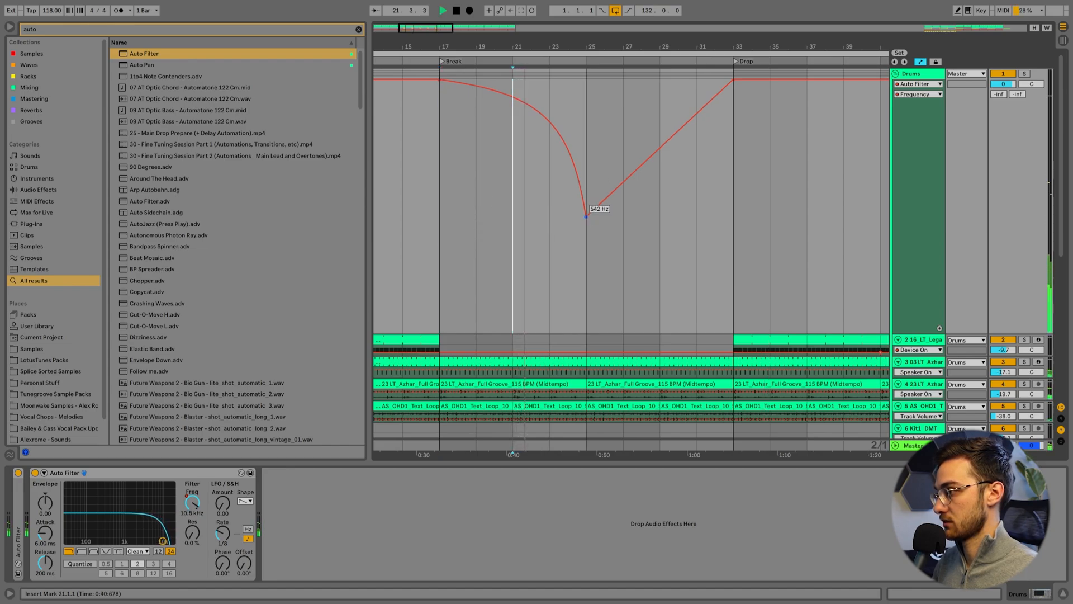
Listen to the drum filter sweep around bar 25 and fit all tracks into the arrangement's height
drag(644, 164, 625, 162)
click(588, 111)
drag(594, 47, 592, 21)
click(609, 238)
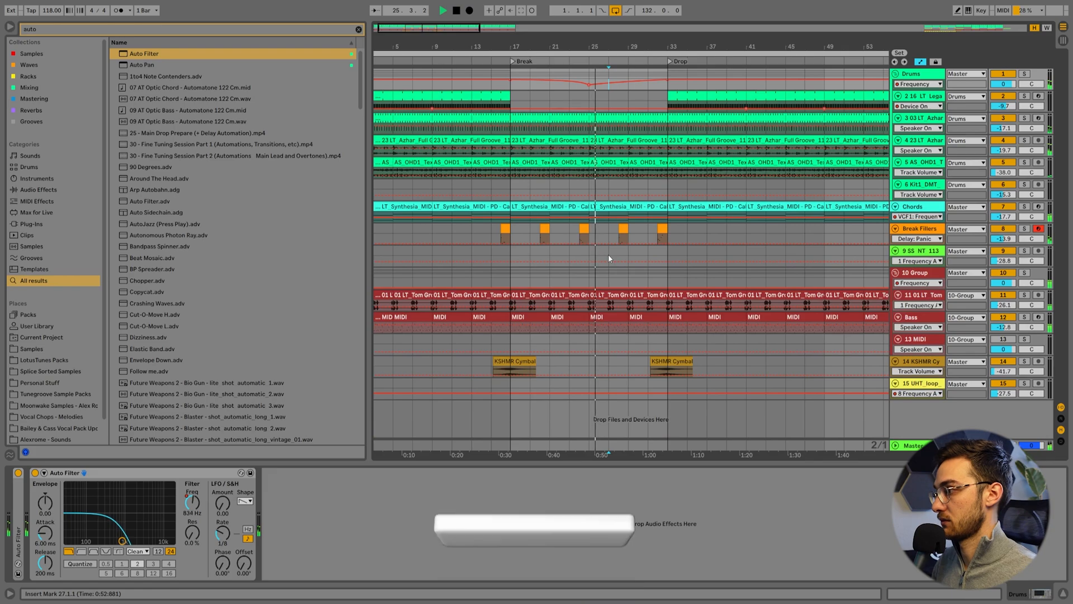
key(h)
key(space)
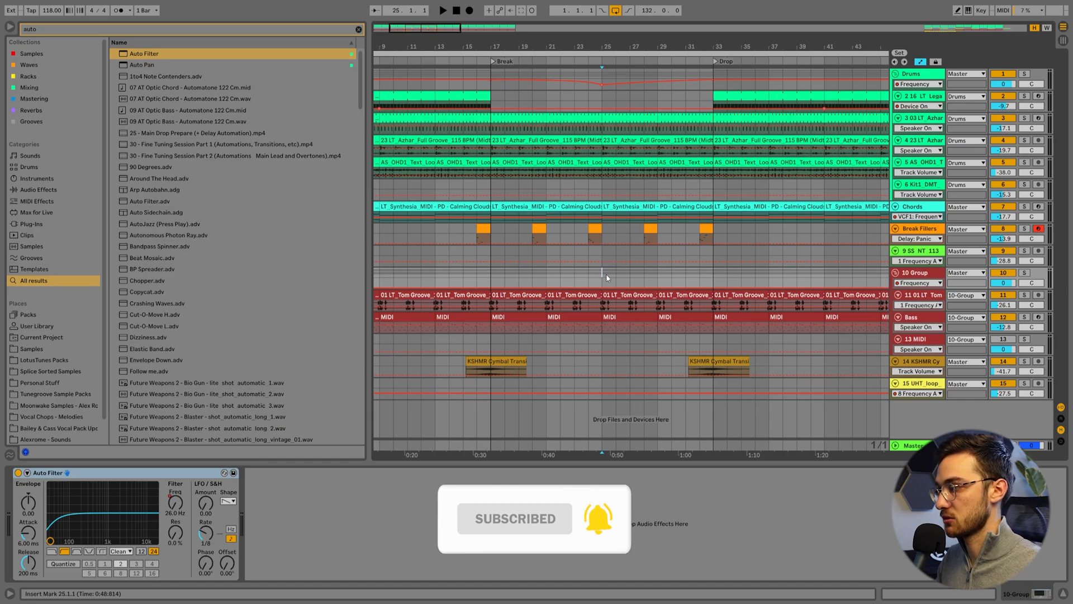
Delete the tom groove and bass MIDI clips between bars 25 and 33 in the second half of the break
click(616, 317)
right_click(616, 277)
click(635, 367)
drag(618, 306, 628, 326)
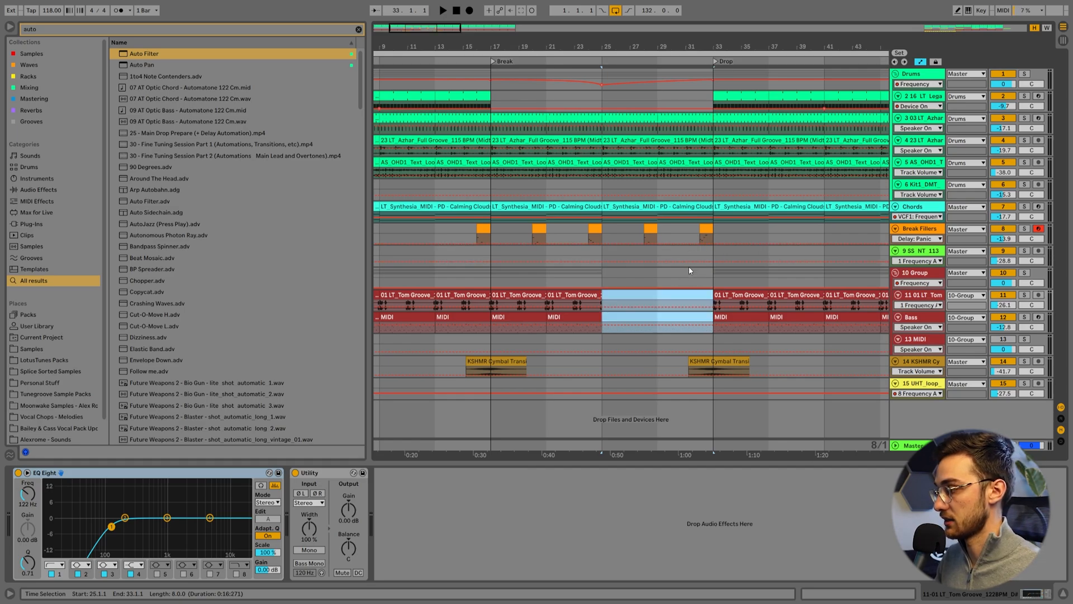
key(Delete)
click(583, 276)
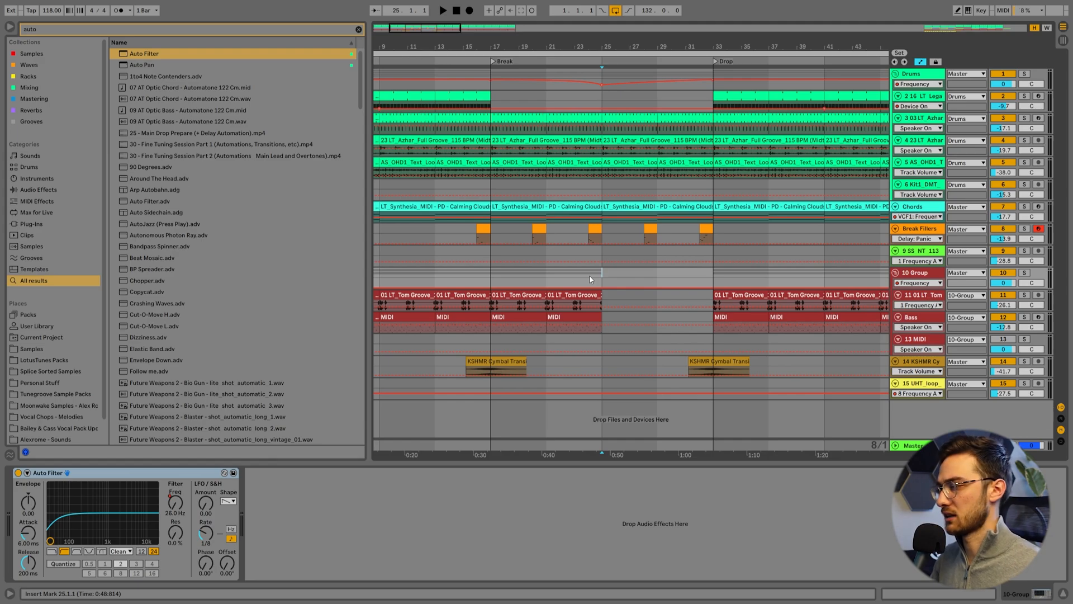
Play the transition from bar 24 and rename the group holding the tom and bass tracks as Bass
right_click(589, 275)
click(624, 364)
key(space)
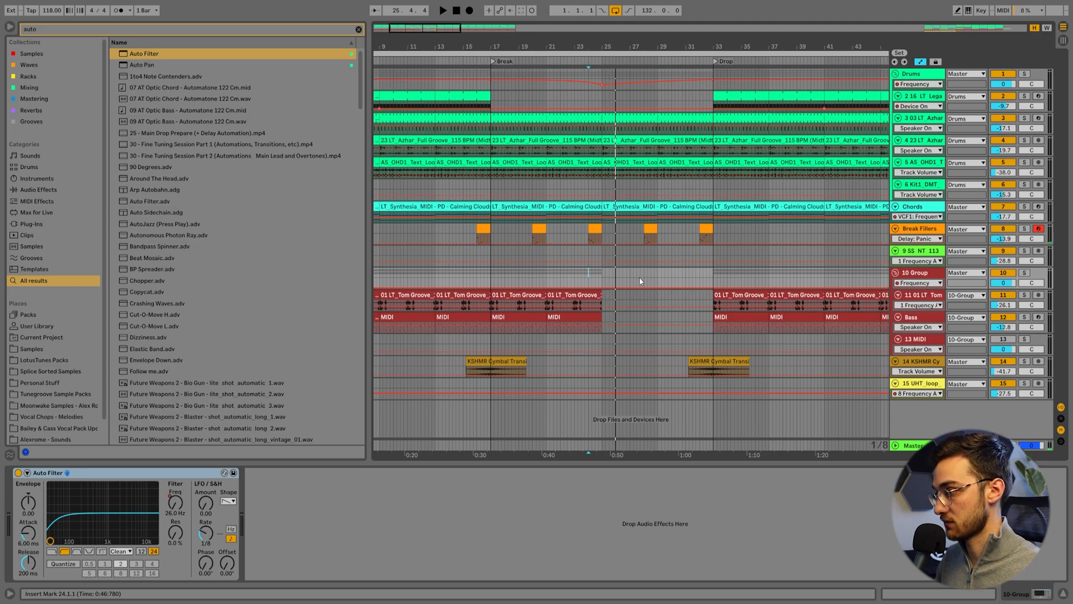
click(917, 273)
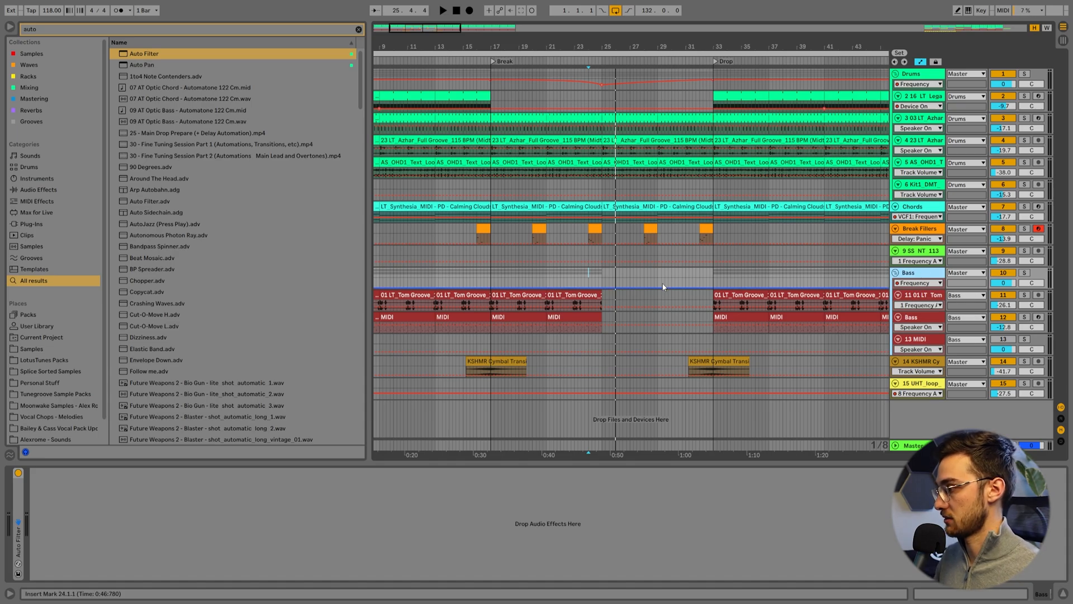
Add Auto Filter to the Bass group, switch it to high-pass and set its frequency to 26.0 Hz
click(592, 274)
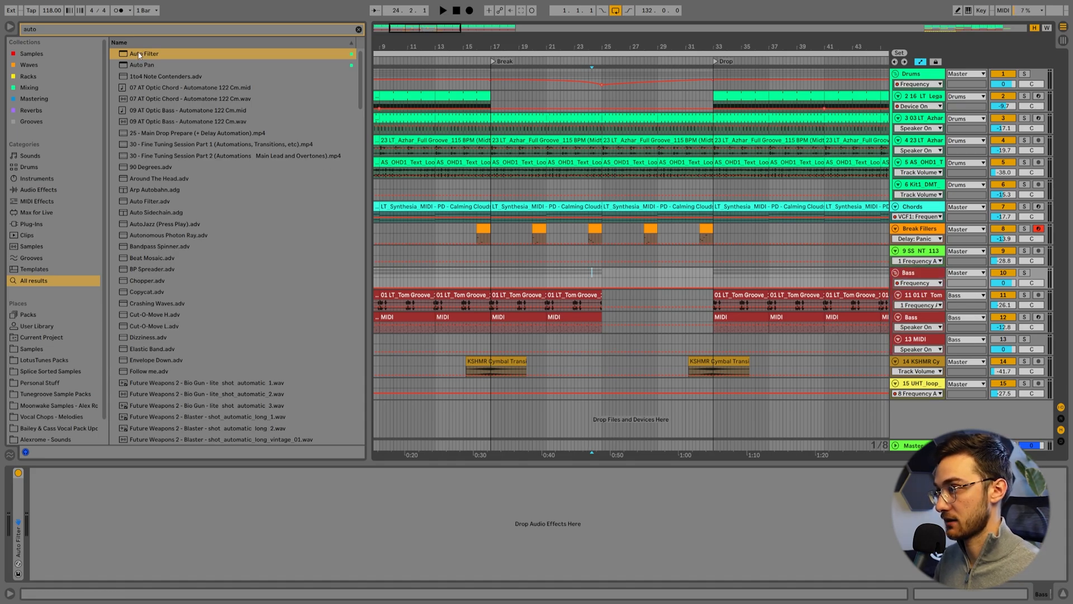
double_click(139, 54)
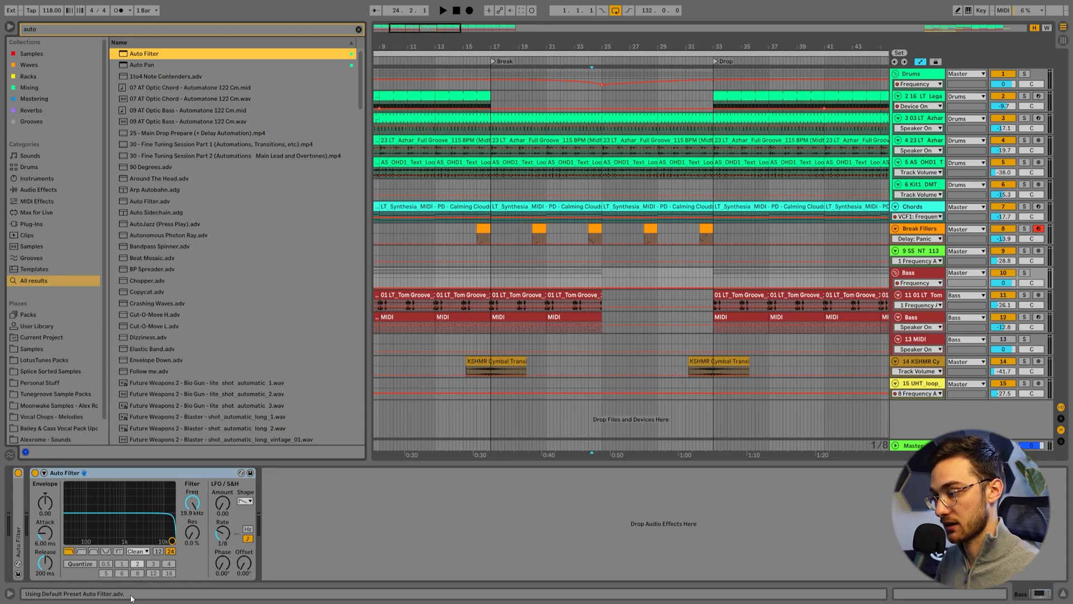
click(81, 552)
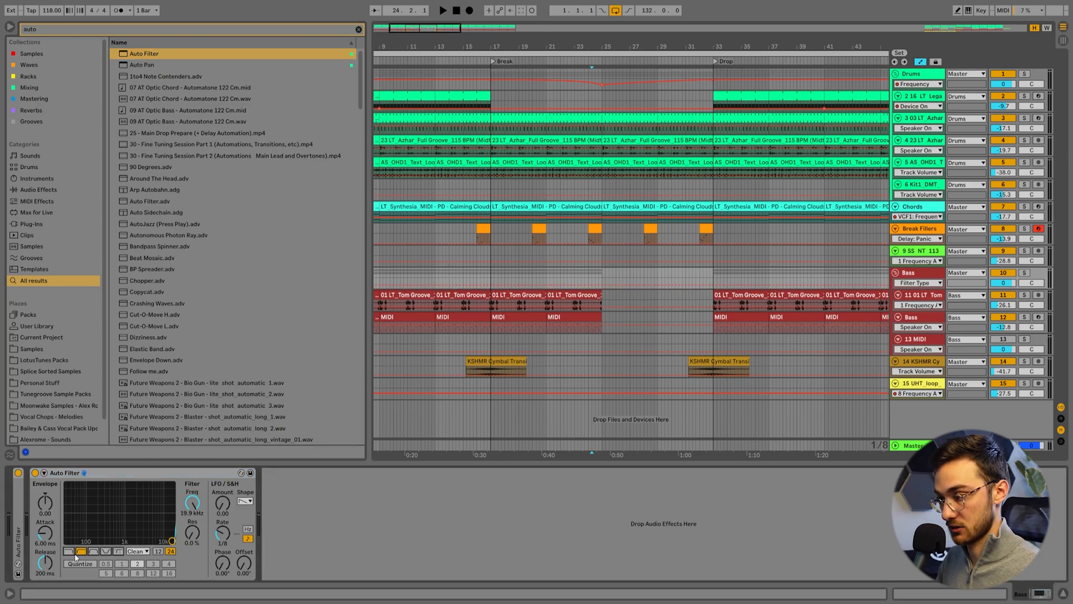
drag(192, 503, 192, 553)
Draw the Bass group's filter frequency rising from 26 Hz at bar 17 to bar 25, holding until bar 33 and dropping back to 26 Hz
click(540, 319)
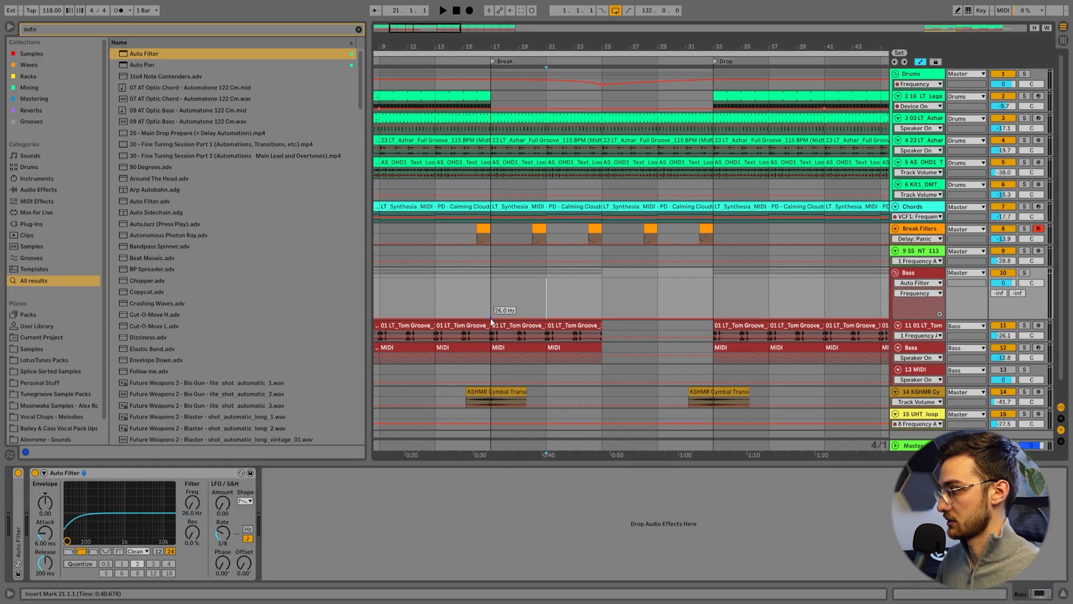
drag(601, 320, 602, 302)
drag(712, 303, 713, 318)
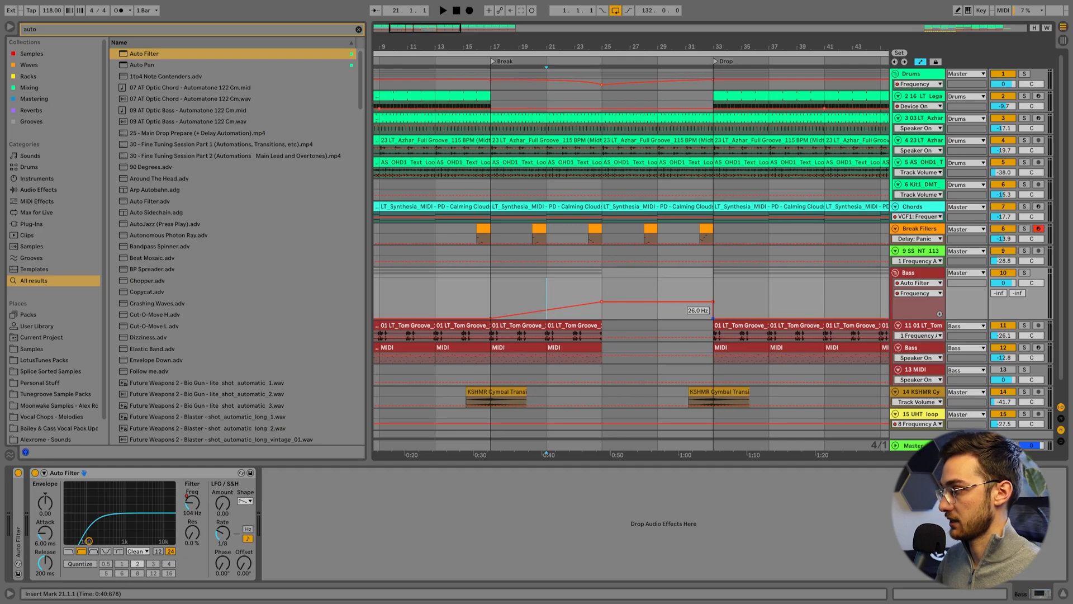
Play from bar 21 and bend the rising Bass filter segment into a curve that climbs more slowly at first
key(space)
click(568, 306)
alt+drag(569, 309, 569, 317)
drag(582, 303, 583, 310)
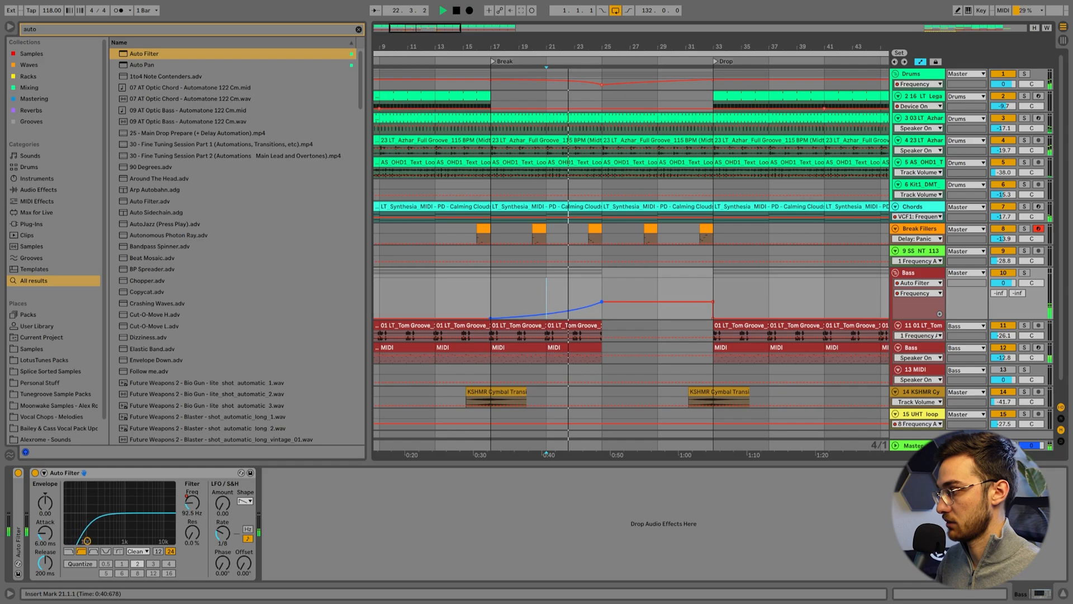
Shorten the last tom groove clip before bar 25 so it ends slightly earlier, and listen through the break into the drop
scroll(584, 305, down, 1)
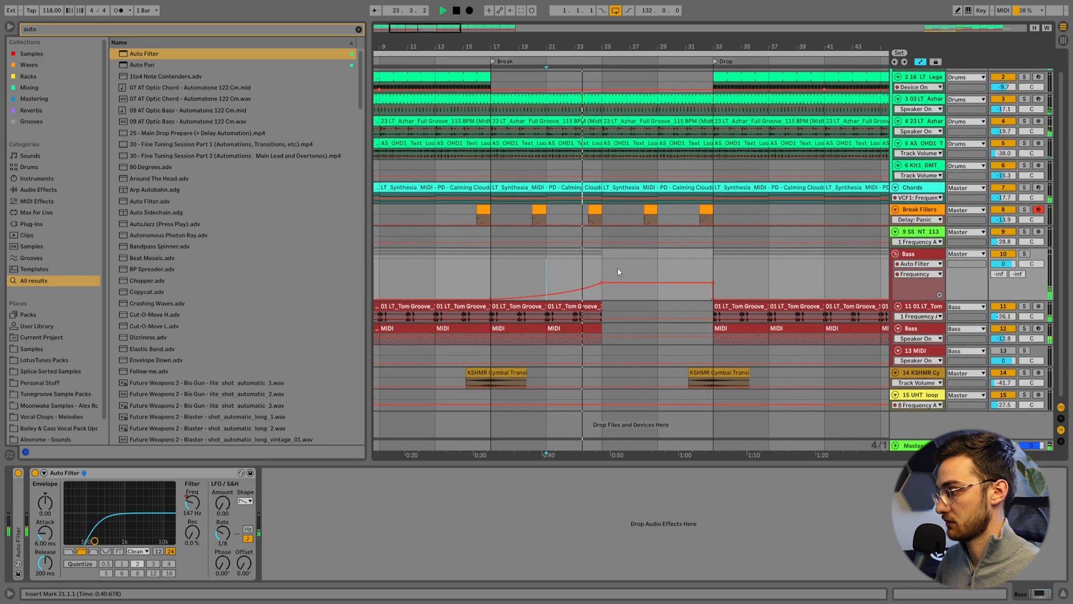
click(599, 305)
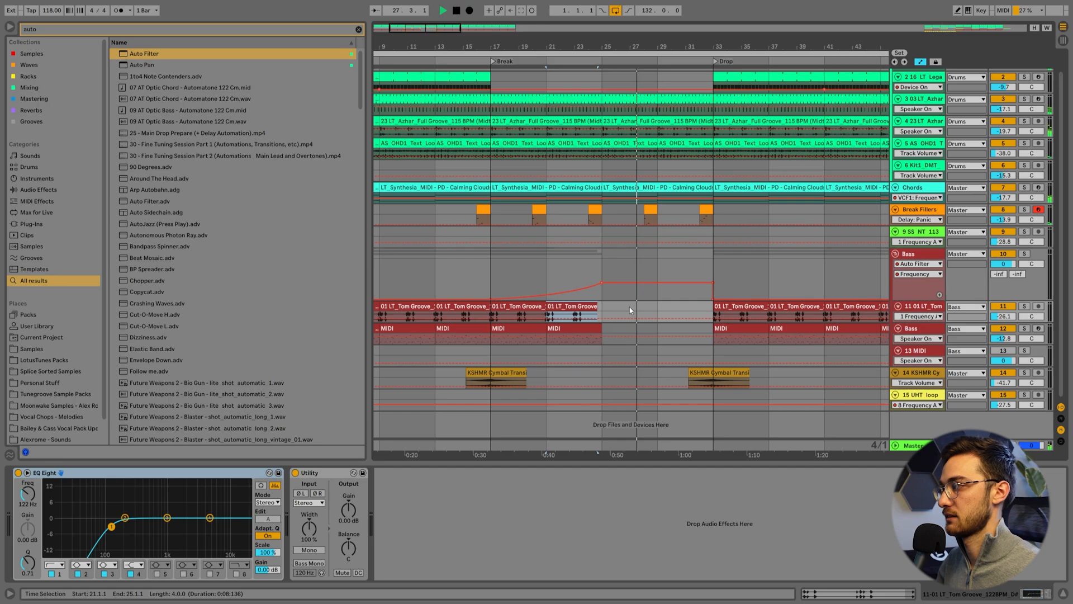
drag(698, 43, 674, 21)
scroll(706, 202, up, 1)
scroll(705, 202, up, 1)
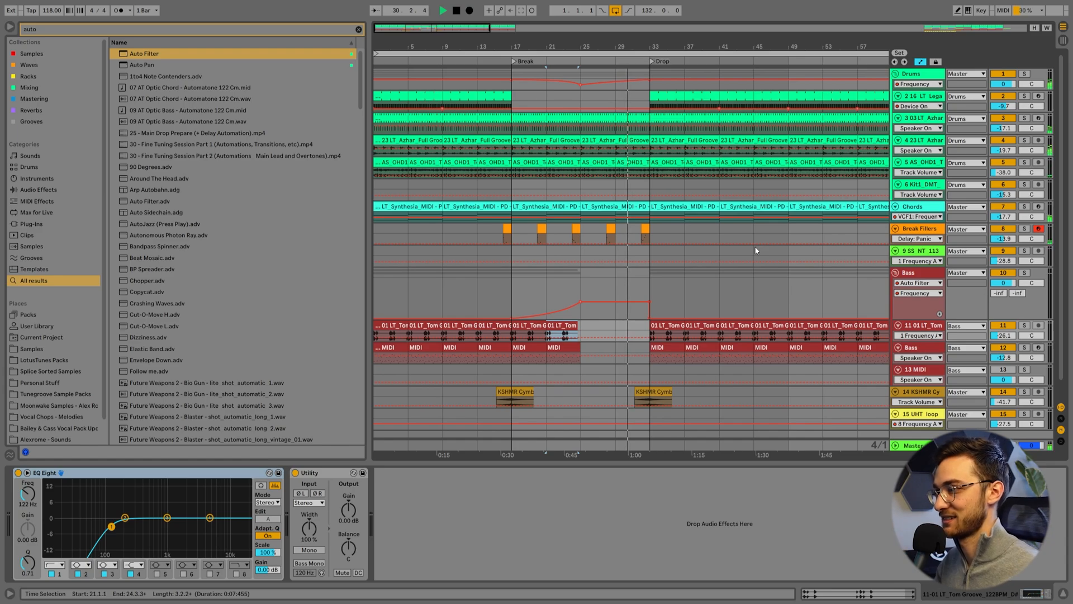
scroll(692, 261, down, 1)
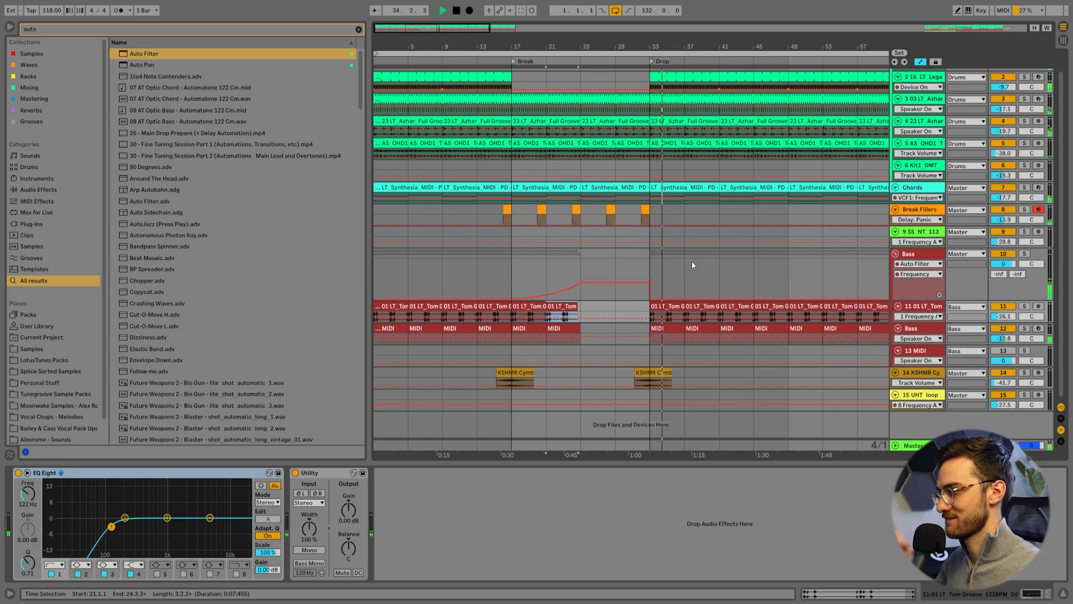
key(space)
click(636, 270)
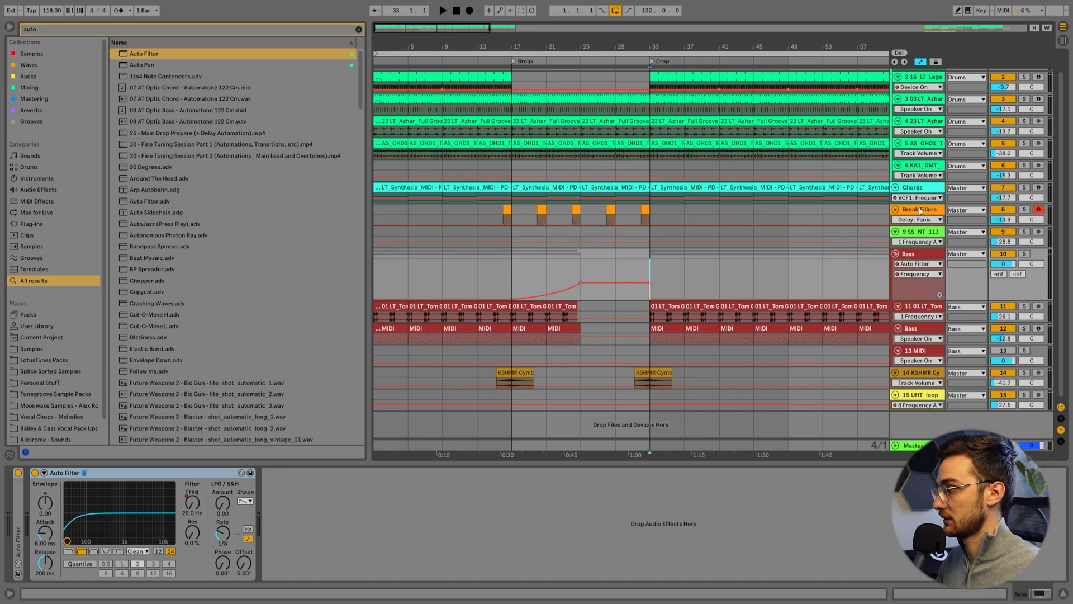
Enlarge the Chords track, locate the filter cutoff in its Diva synth and re-enable the overridden automation
drag(917, 204, 899, 264)
click(512, 219)
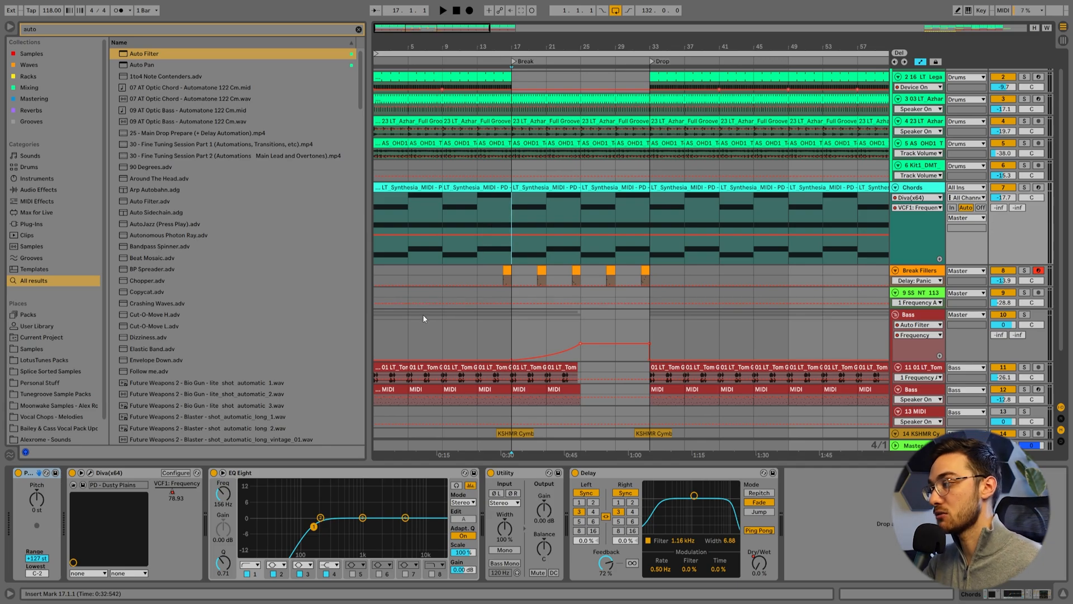
click(90, 473)
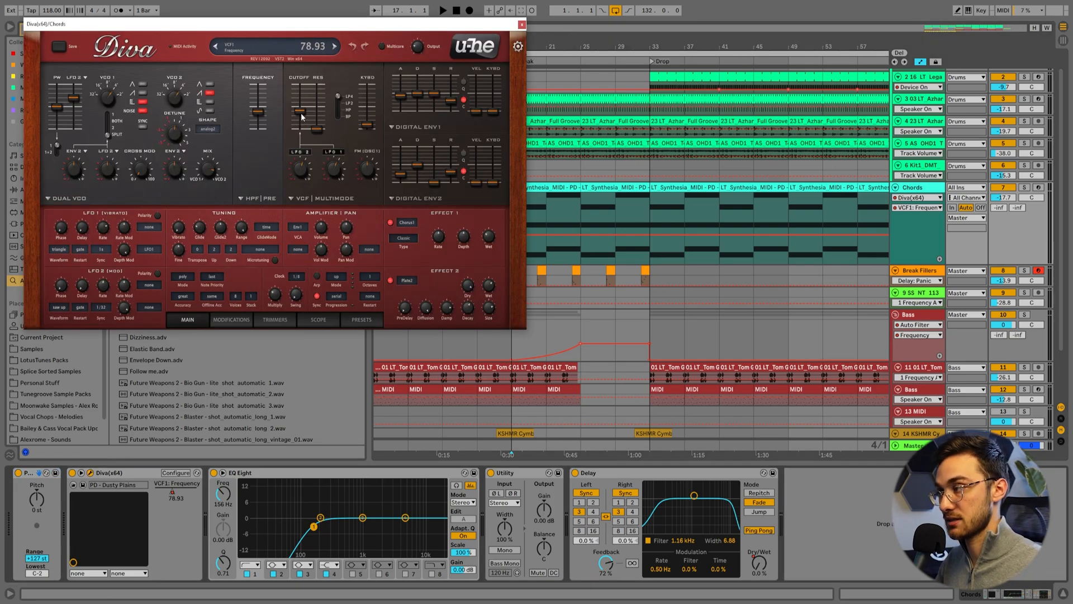
click(301, 114)
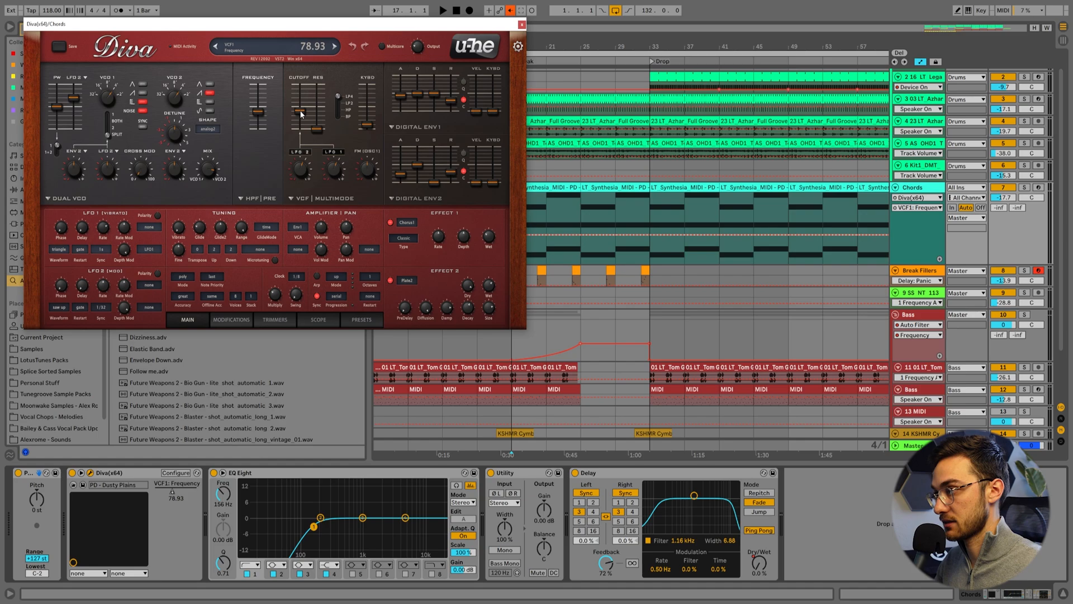
click(510, 10)
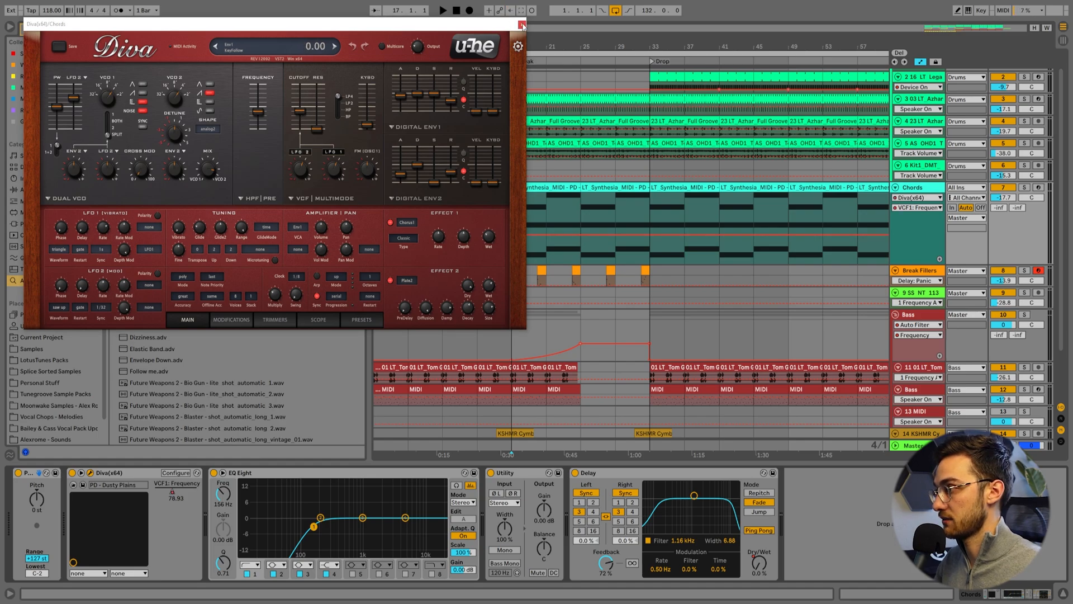
click(522, 24)
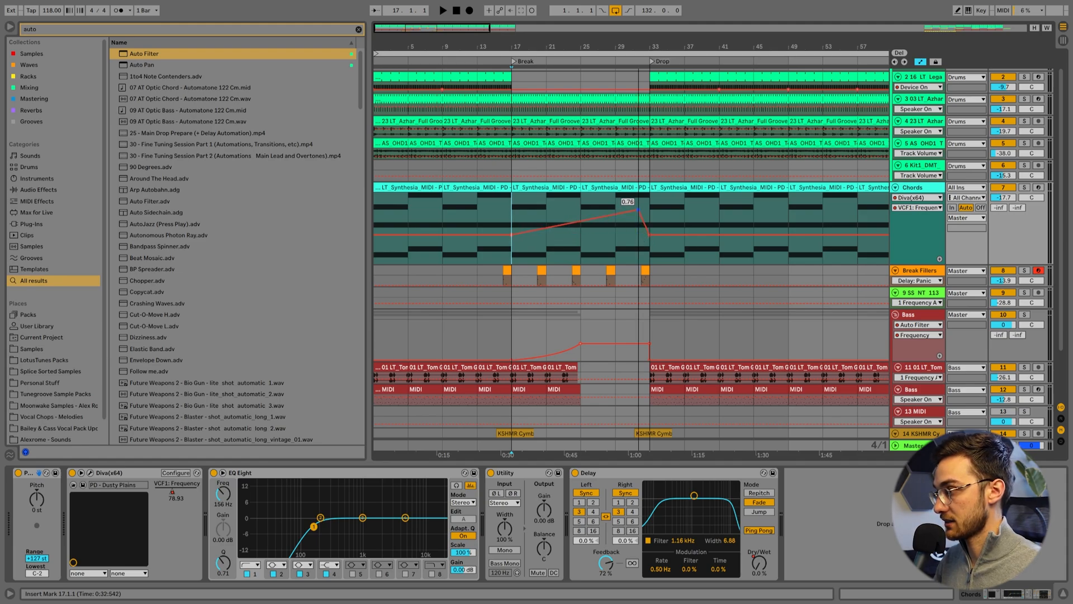
Draw the Chords VCF1 frequency rising from bar 17 to about 0.76 just before bar 32 and returning at bar 33, and play the break
right_click(644, 204)
click(750, 360)
right_click(659, 206)
click(755, 354)
drag(648, 45, 650, 69)
drag(653, 209, 639, 208)
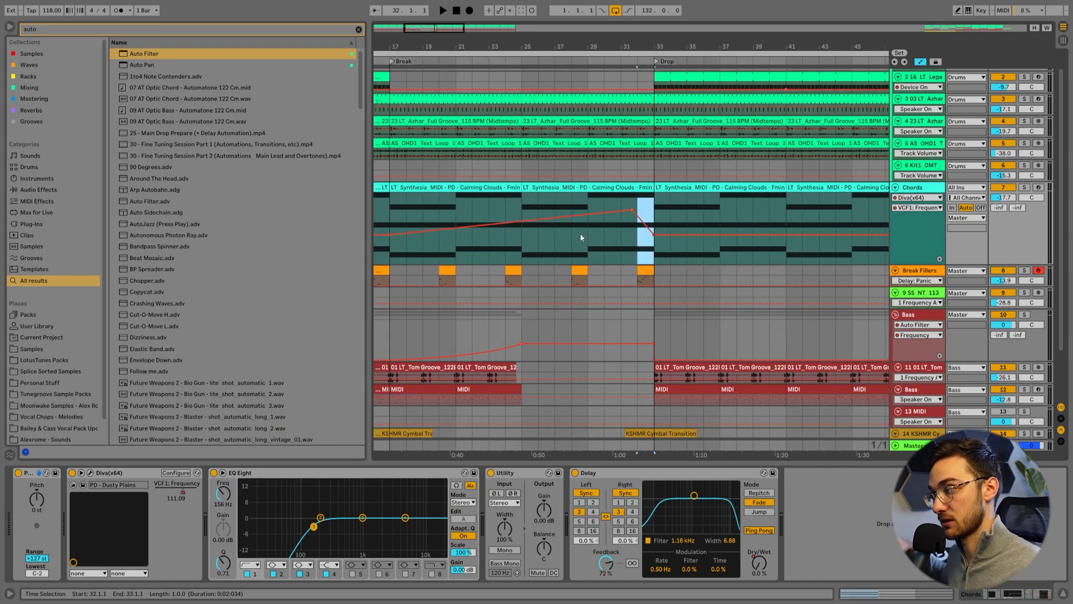
click(391, 216)
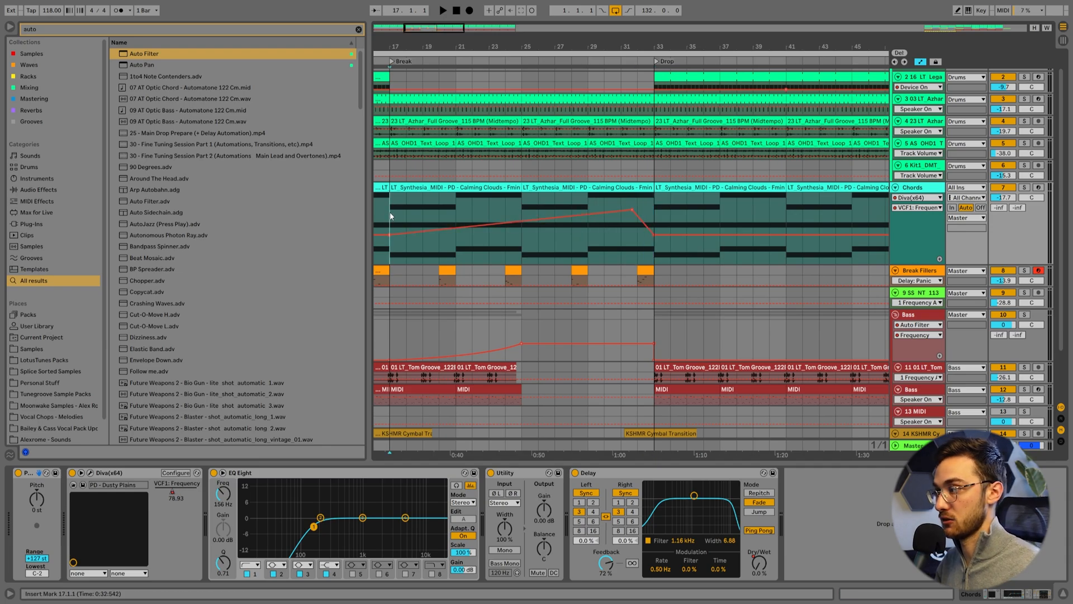
key(space)
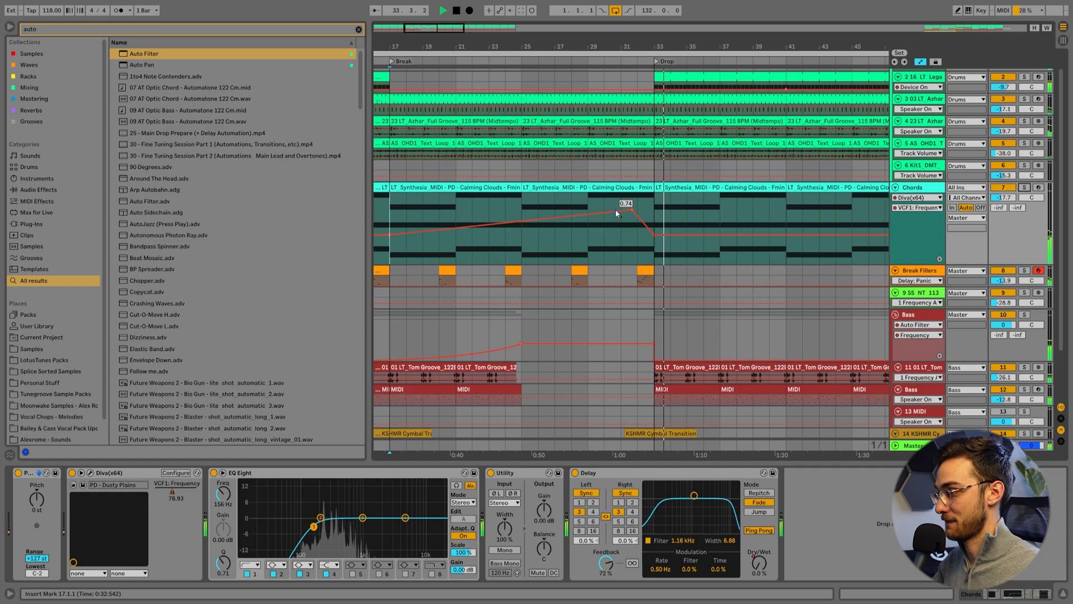
Delete the Chords clips from bar 33 to bar 49 at the start of the drop and play from bar 29
drag(664, 43, 664, 19)
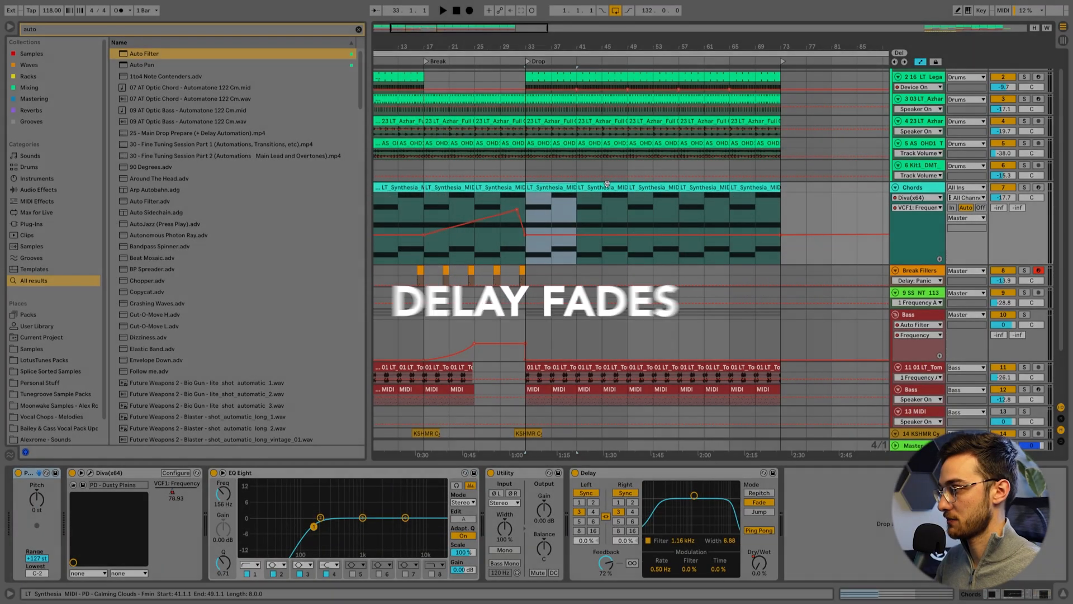
shift+click(608, 184)
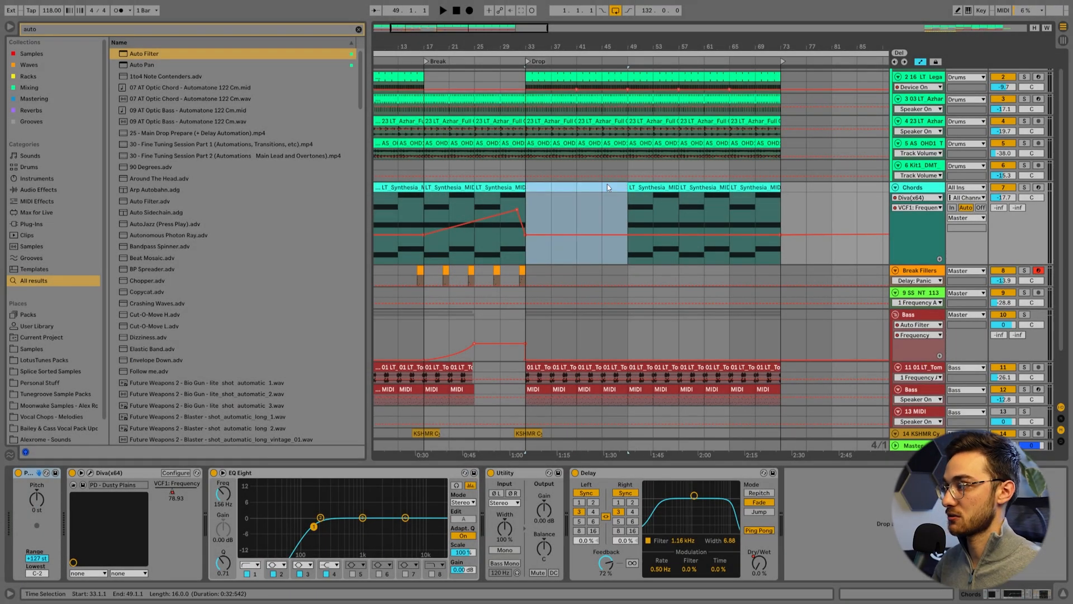
key(Delete)
click(508, 177)
key(space)
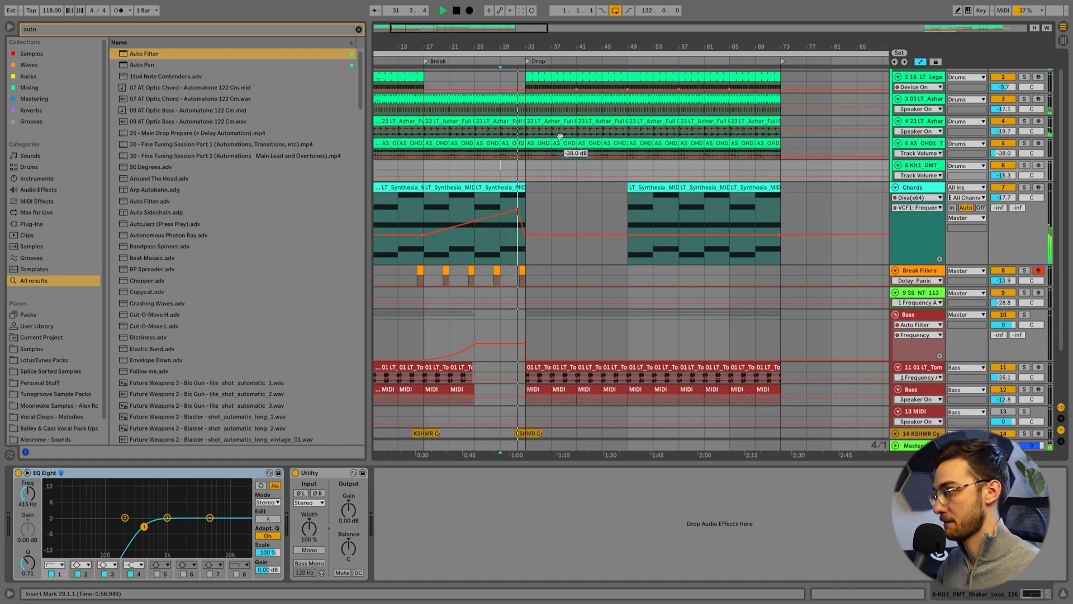
Clear the browser search and display the Dry/Wet automation of the Chords track's Delay
click(358, 29)
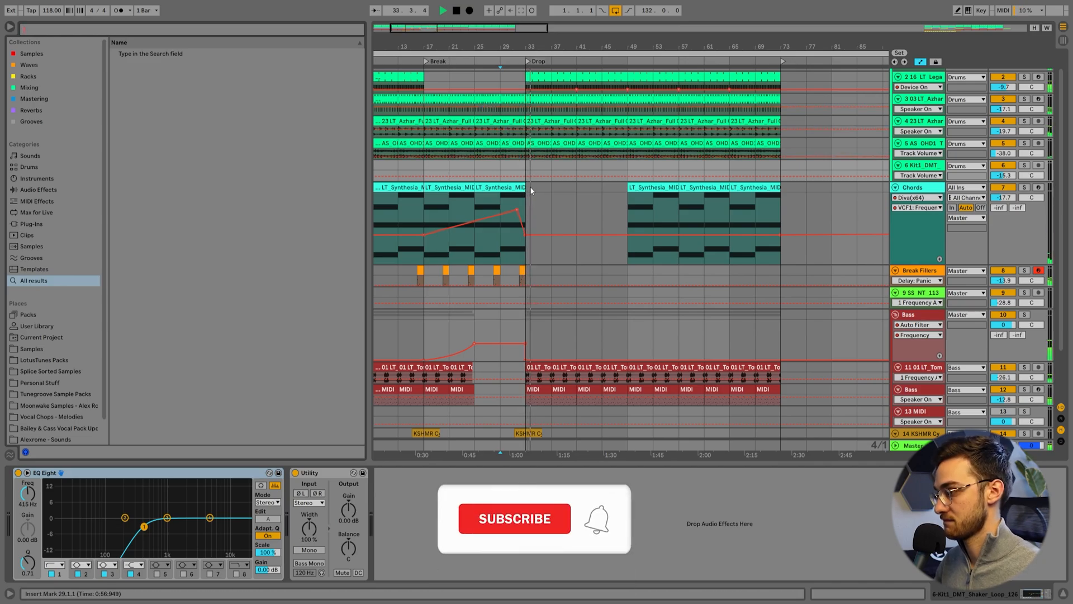
scroll(532, 208, down, 2)
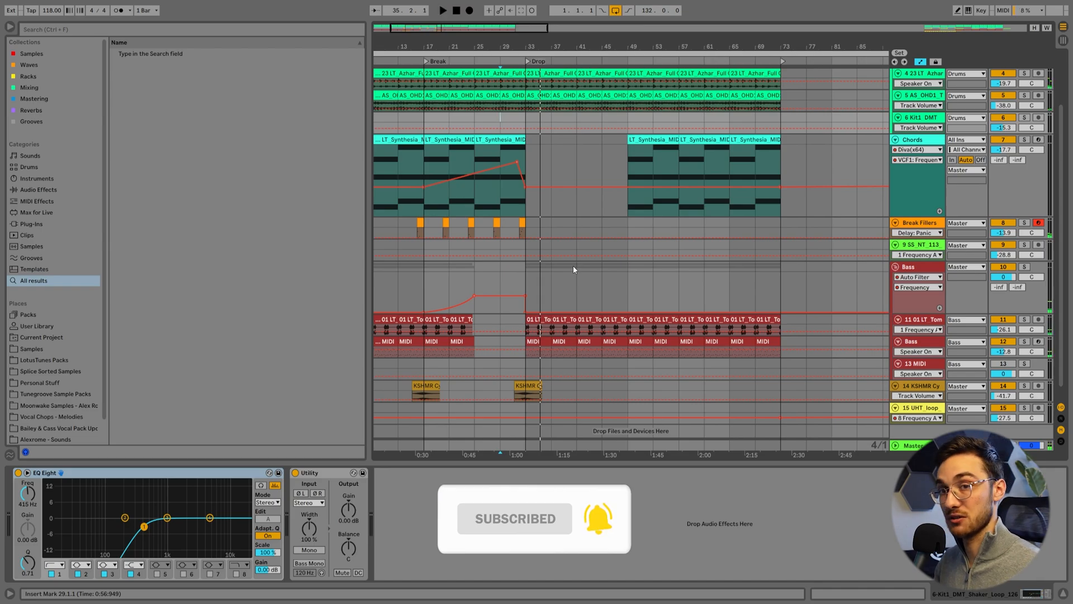
click(504, 207)
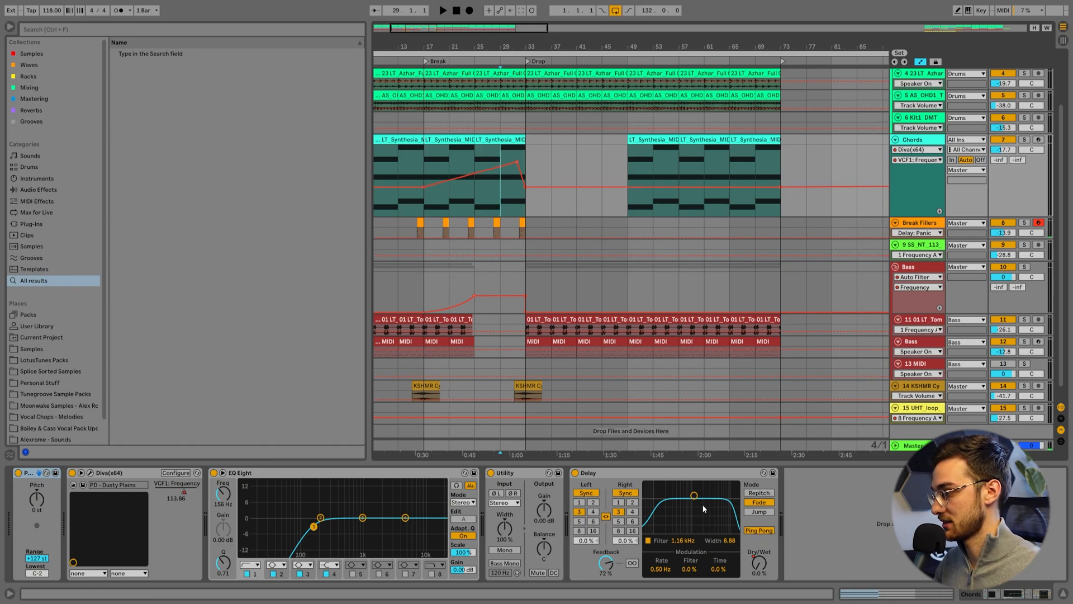
click(589, 477)
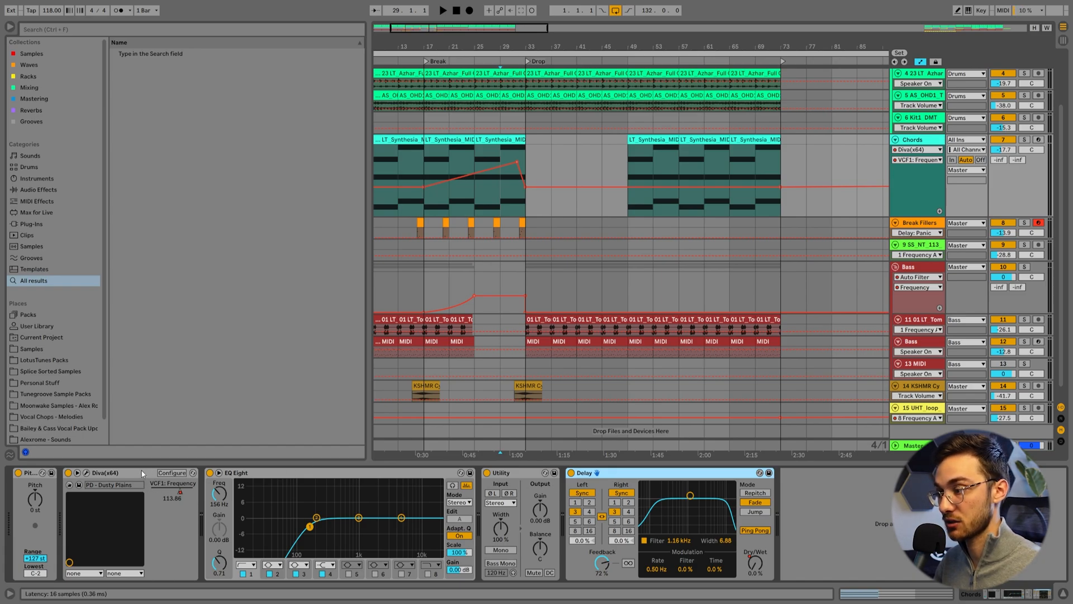
click(756, 566)
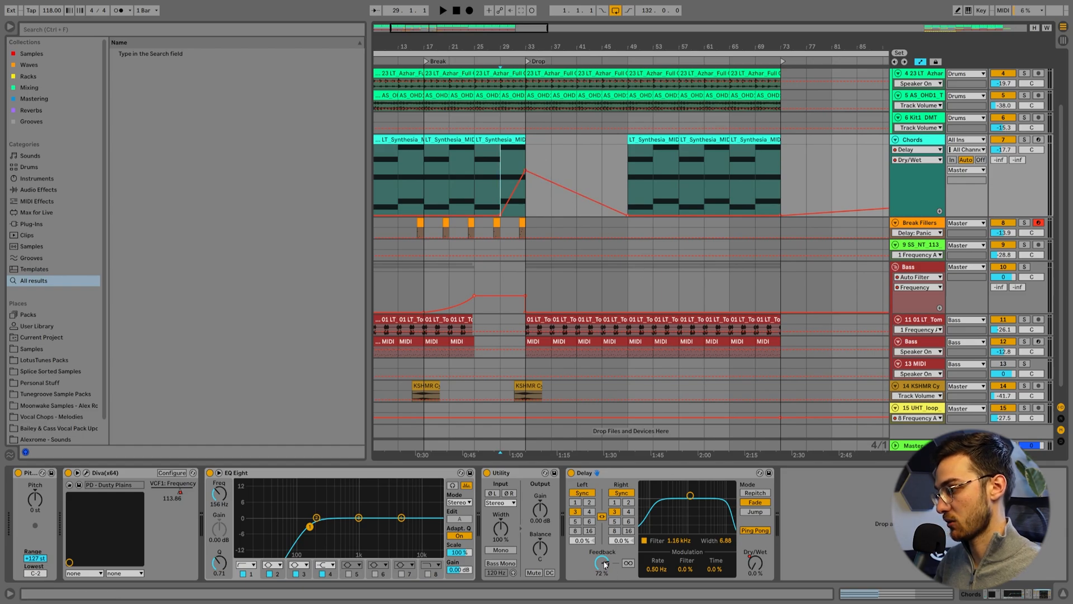
Check the Chords Delay's feedback automation, return to its Dry/Wet curve and listen to the transition from bar 29
drag(603, 564, 603, 567)
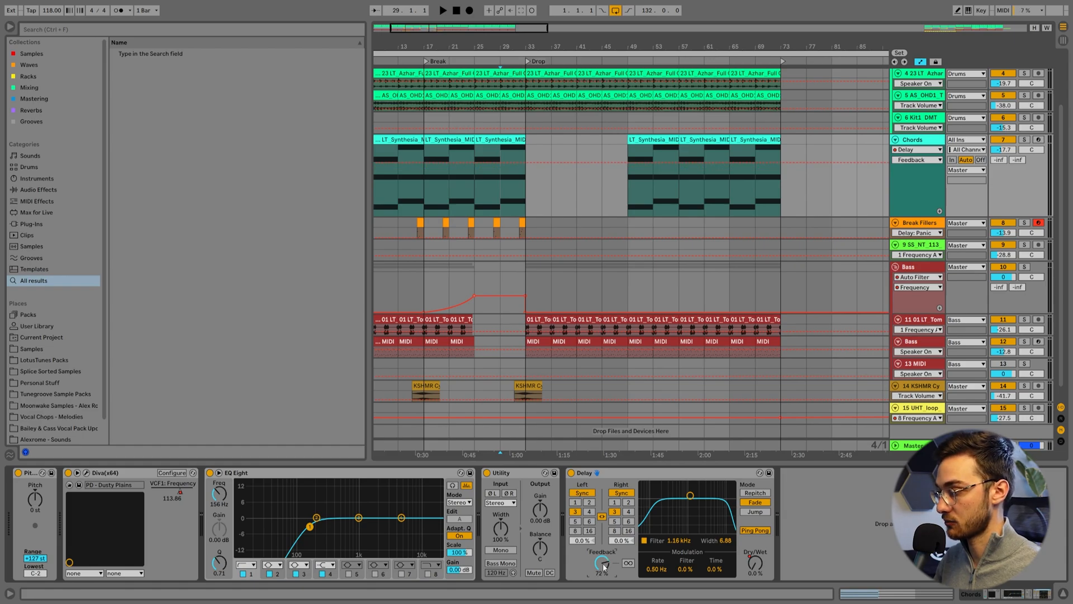
click(499, 200)
click(756, 568)
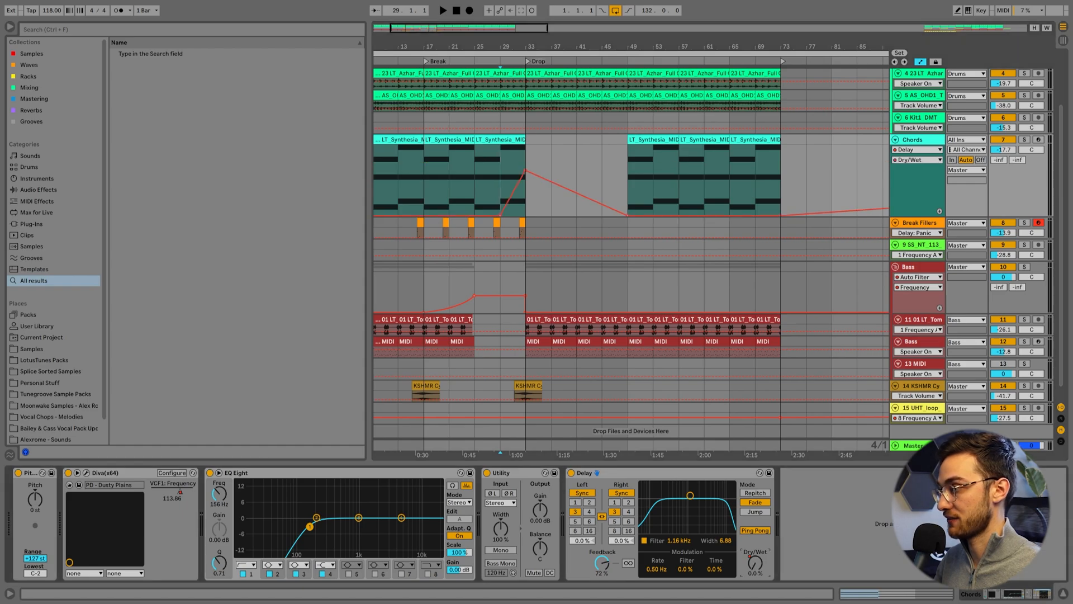
key(space)
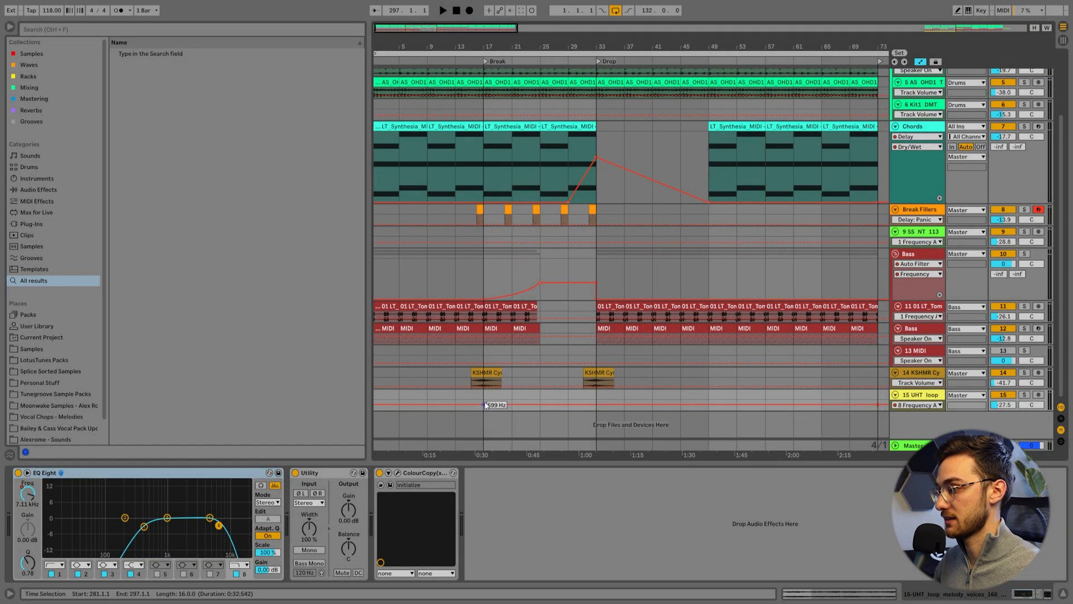
Paste the UHT loop melody clips on track 15 from bar 17 across the break and audition them soloed
click(483, 398)
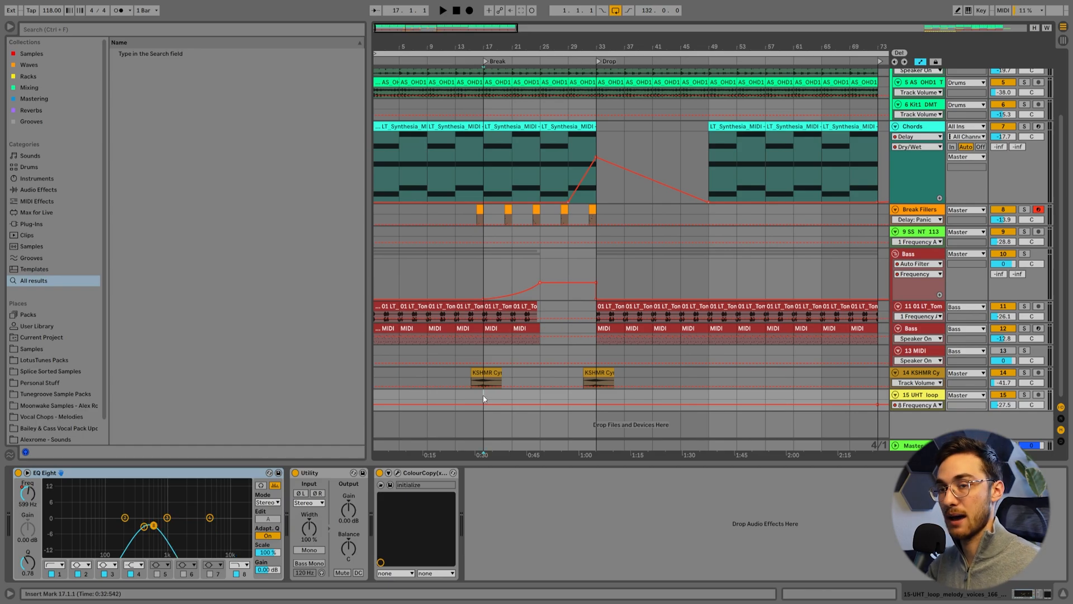
key(ctrl+v)
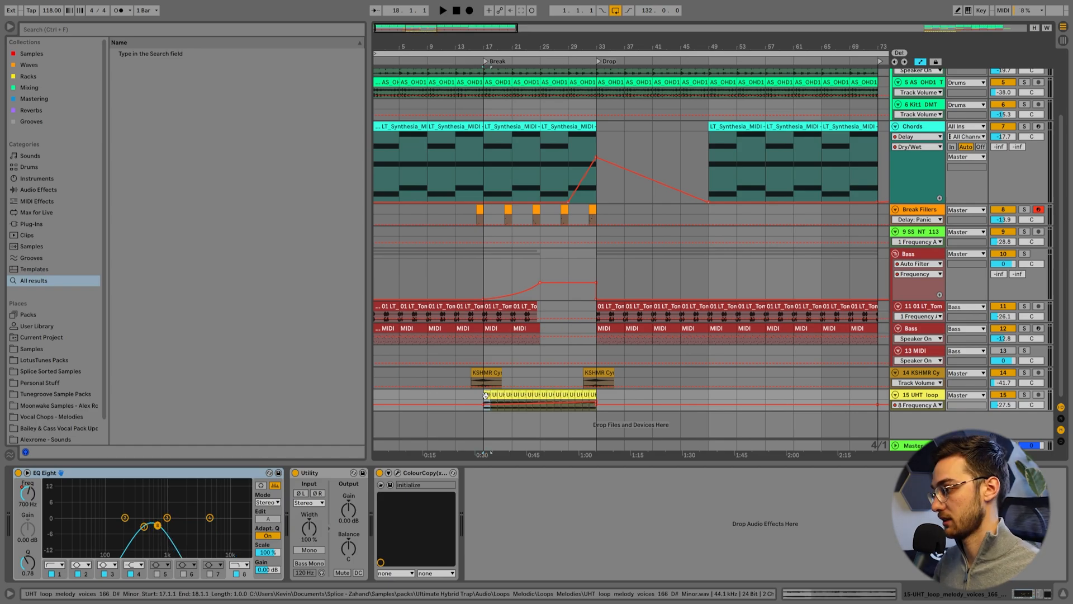
click(1025, 394)
key(space)
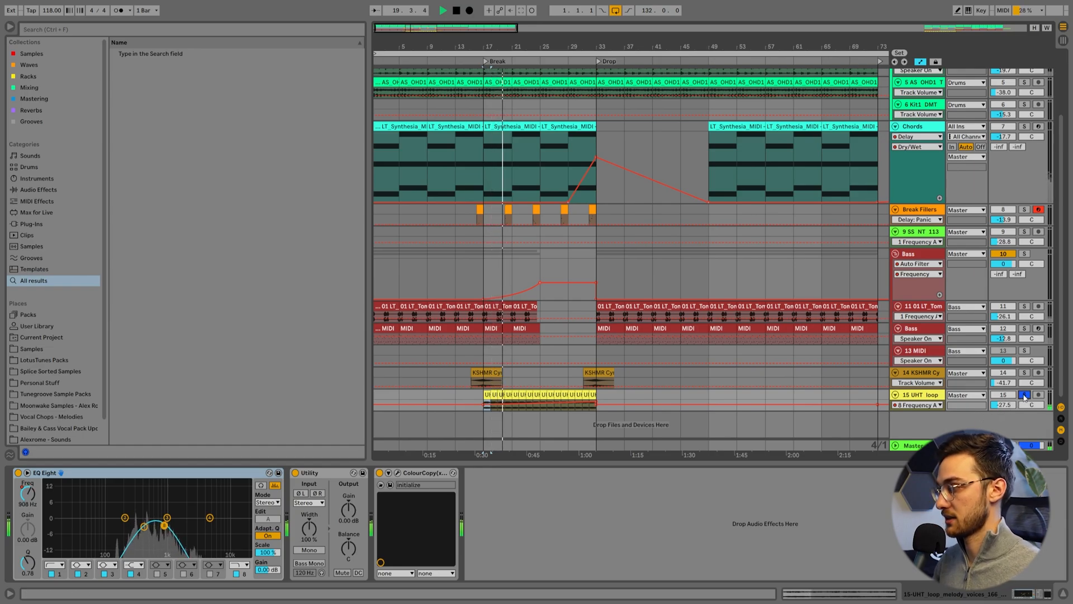
click(1024, 395)
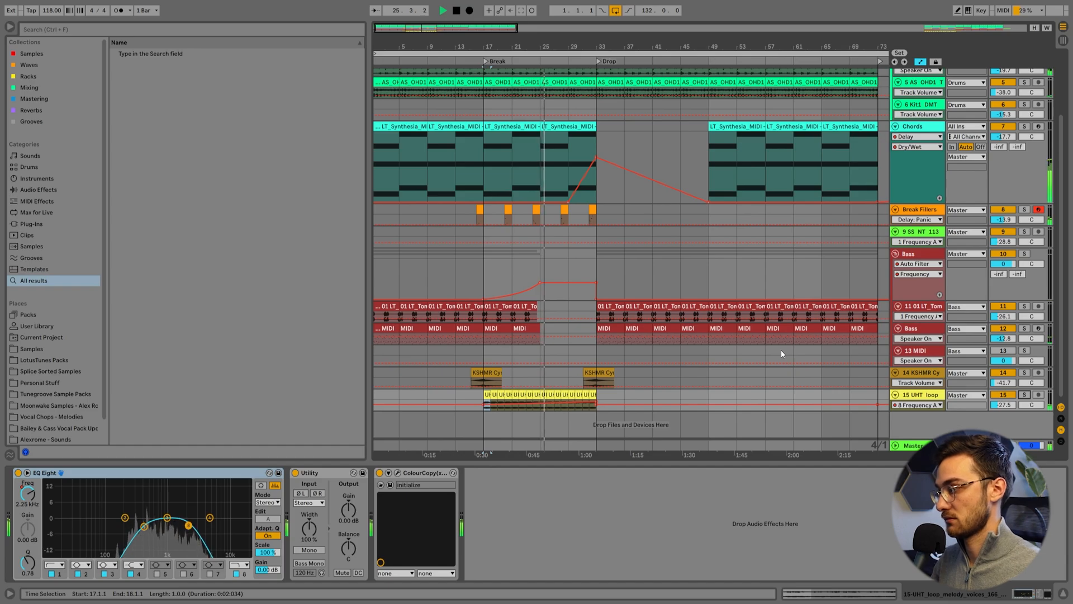
Unfold the UHT loop track and examine its EQ Eight band 8 frequency automation over the break
click(896, 394)
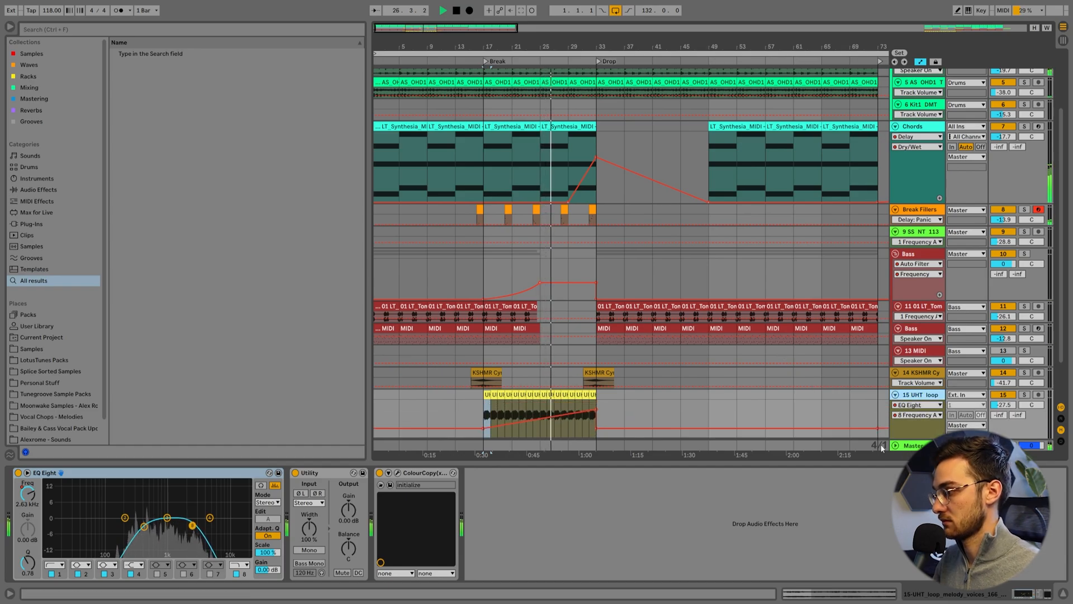
scroll(685, 379, down, 2)
click(659, 369)
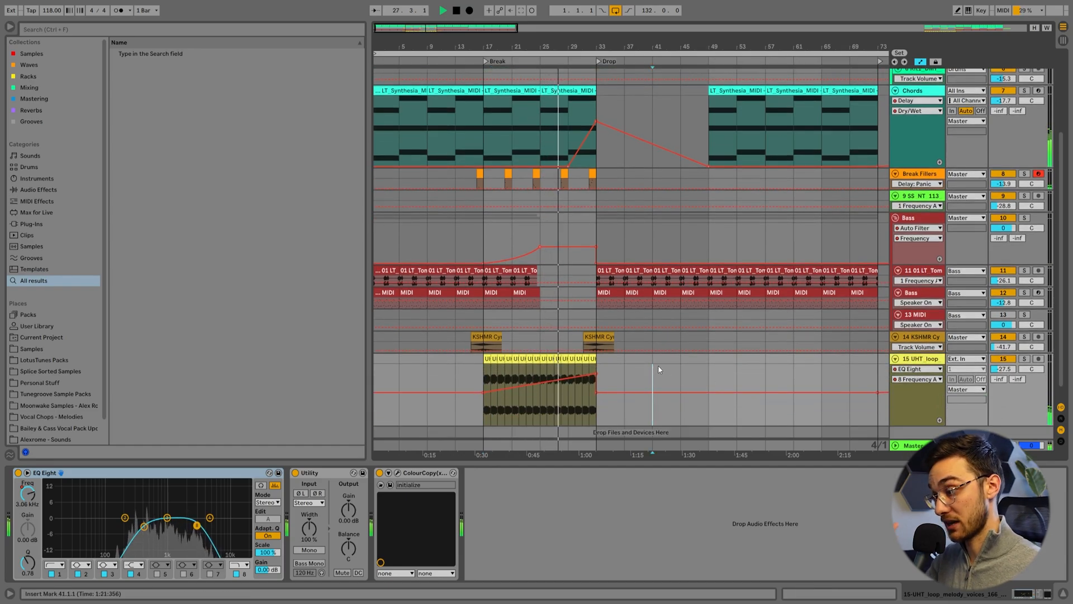
drag(196, 526, 200, 526)
key(ctrl+z)
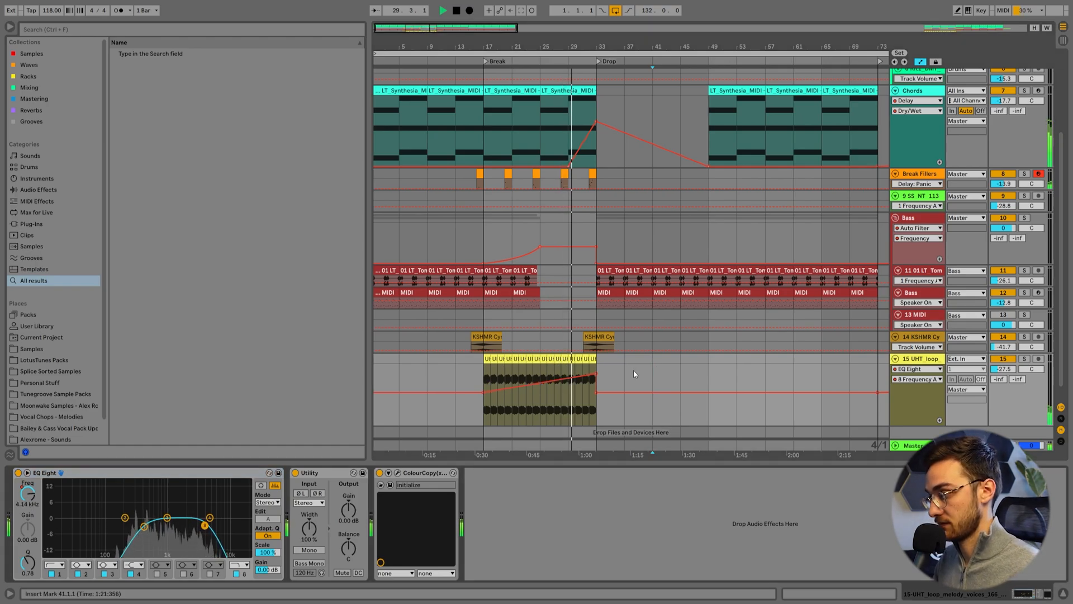
scroll(633, 370, down, 1)
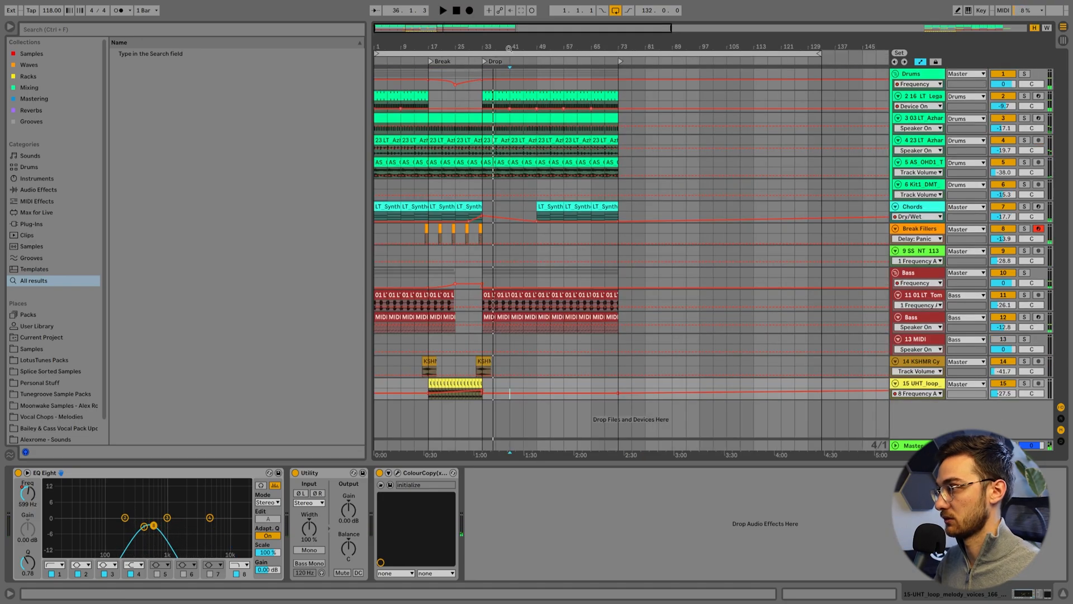
Paste the SS_NT_113 ambient synth clips on track 9 at bar 17, covering the break up to bar 33
drag(509, 49, 452, 44)
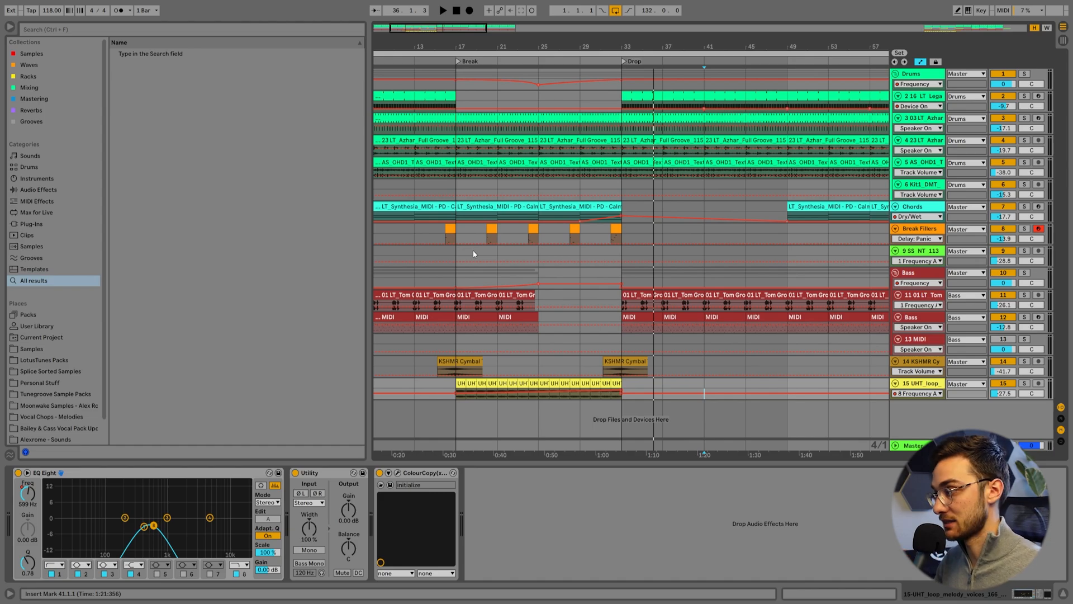
drag(457, 247, 484, 251)
click(491, 230)
drag(465, 47, 469, 242)
click(451, 257)
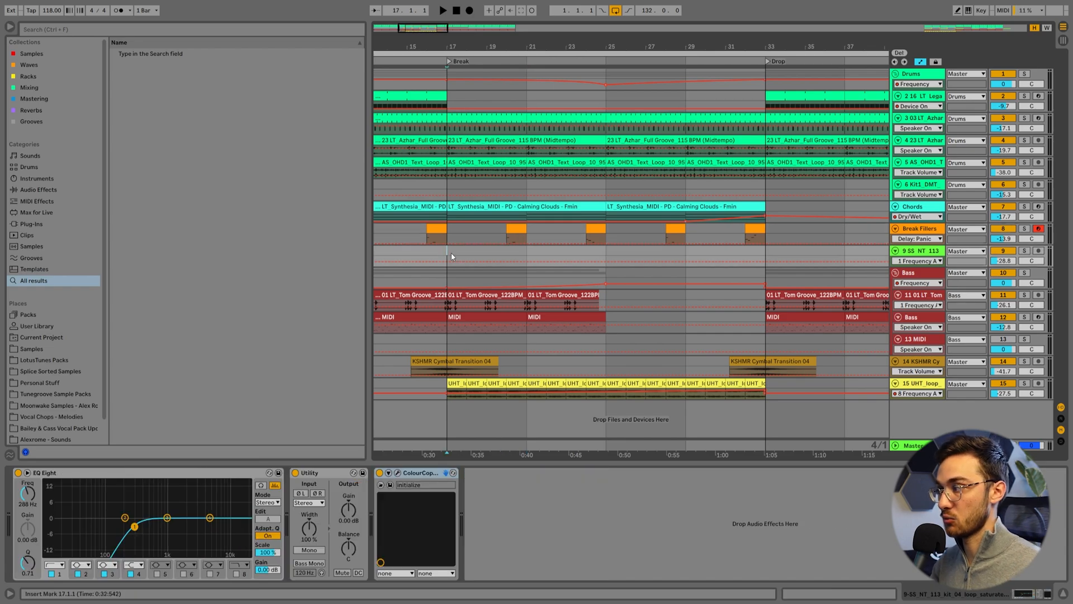
scroll(453, 257, down, 4)
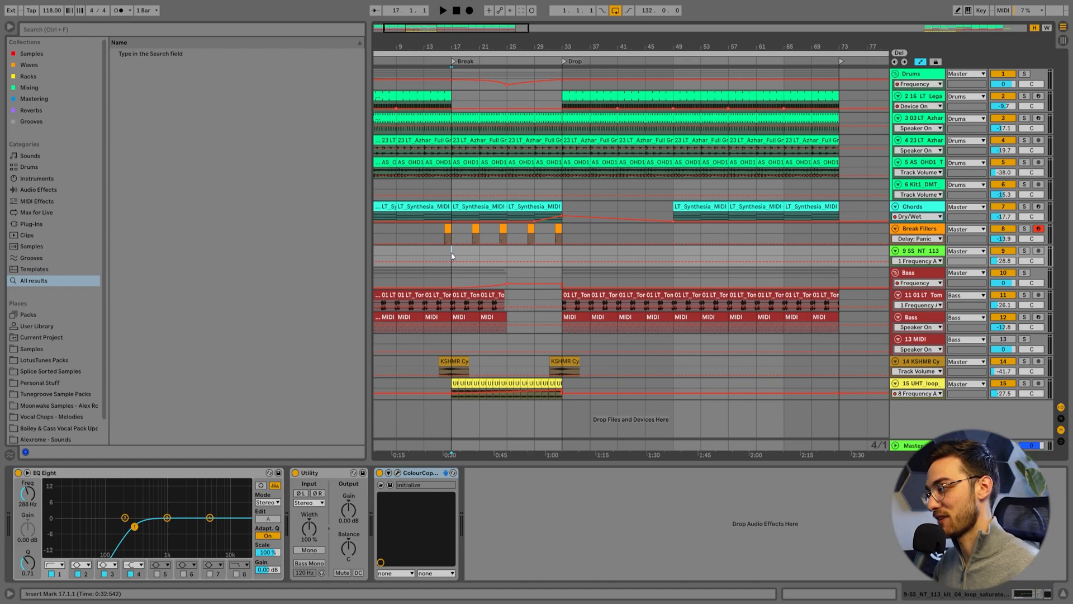
key(ctrl+z)
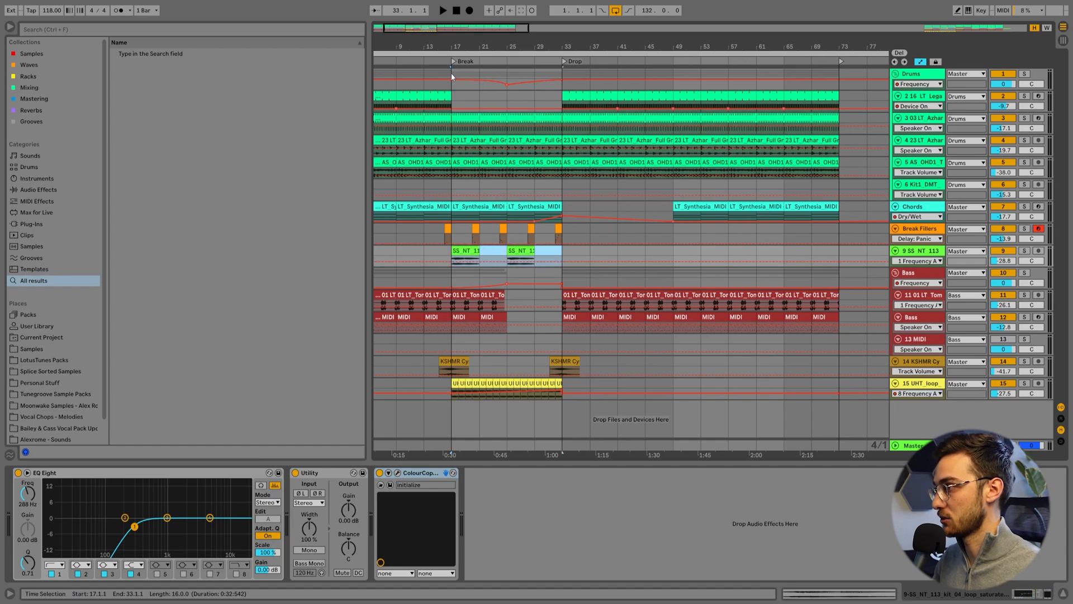
Solo the SS_NT_113 track and audition its first clip from bar 17
scroll(454, 252, up, 4)
click(446, 230)
click(473, 259)
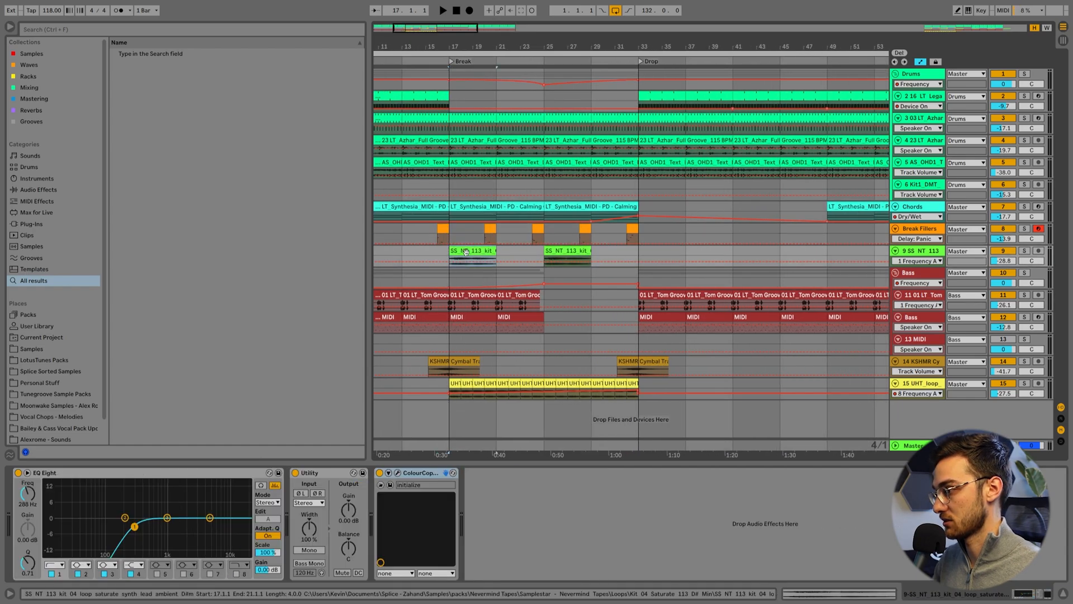
click(1026, 251)
key(space)
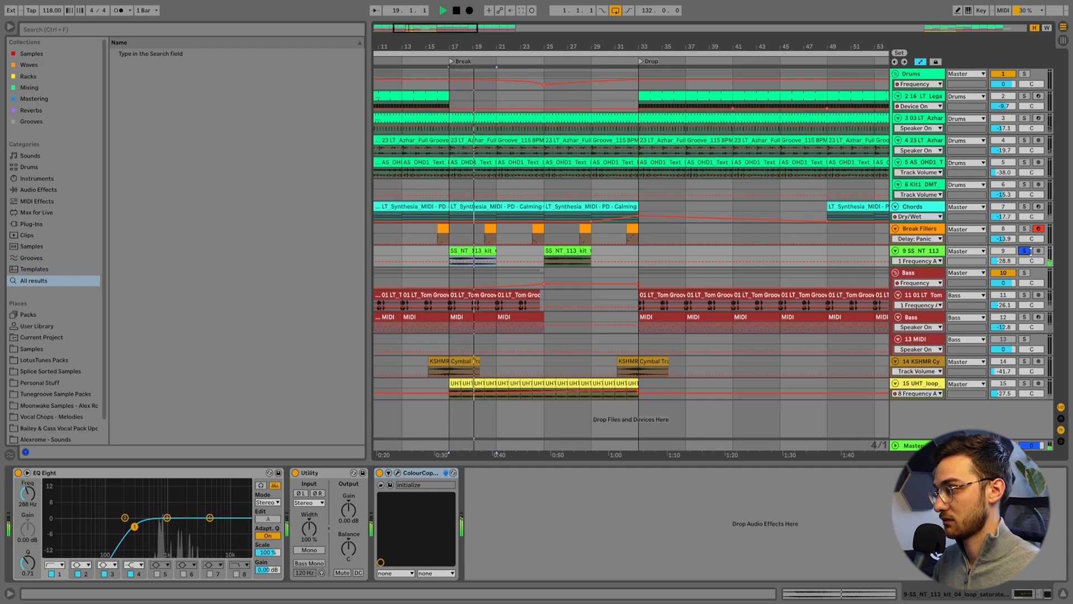
key(space)
Check the pitch setting of the second SS_NT_113 clip at bar 25 and play that clip soloed
click(553, 252)
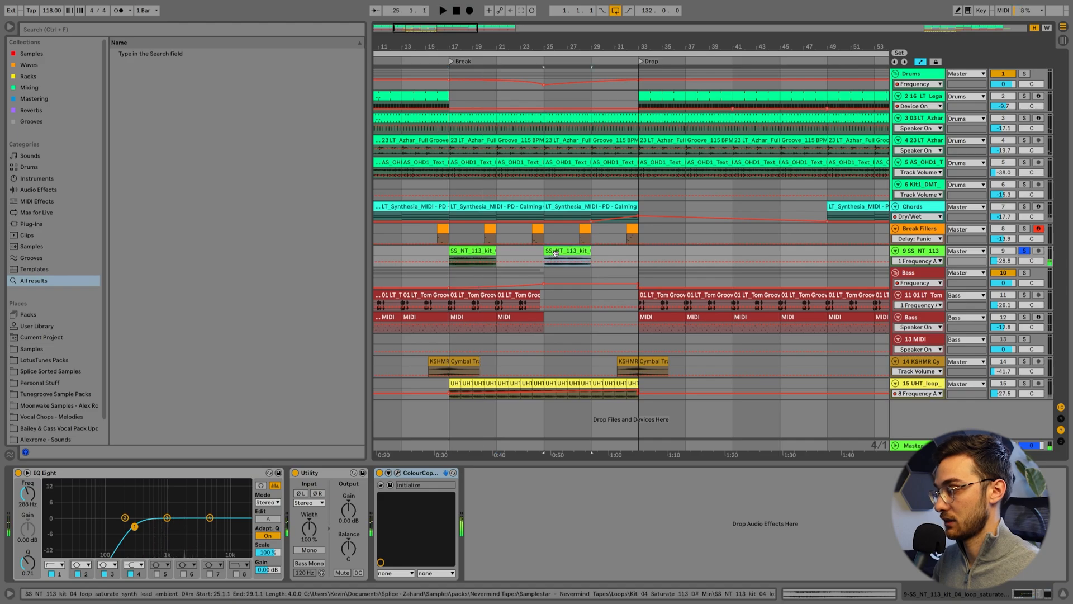
double_click(563, 253)
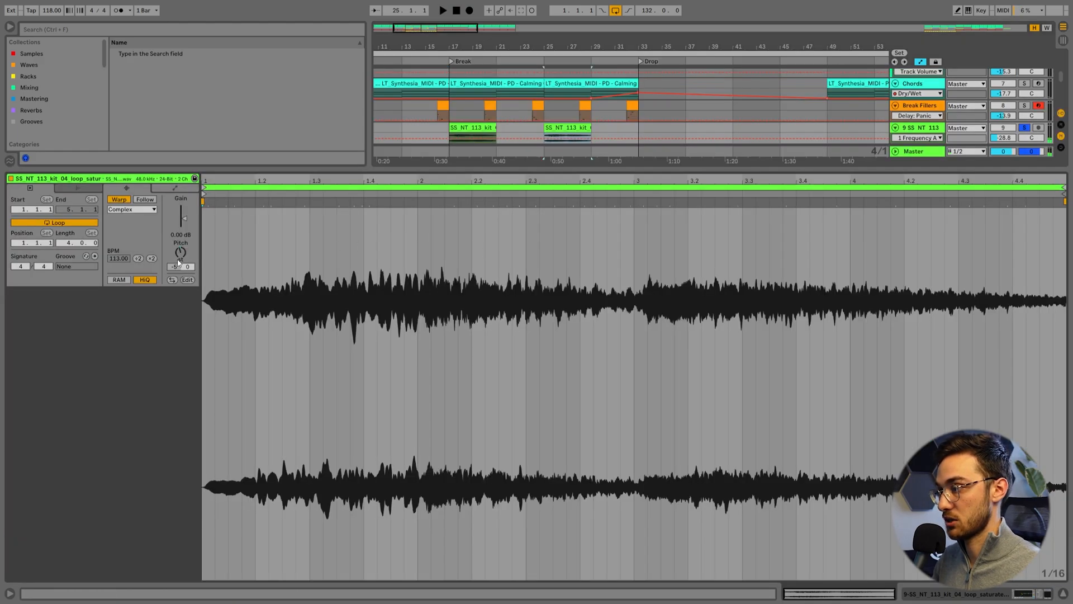
key(shift+Tab)
key(space)
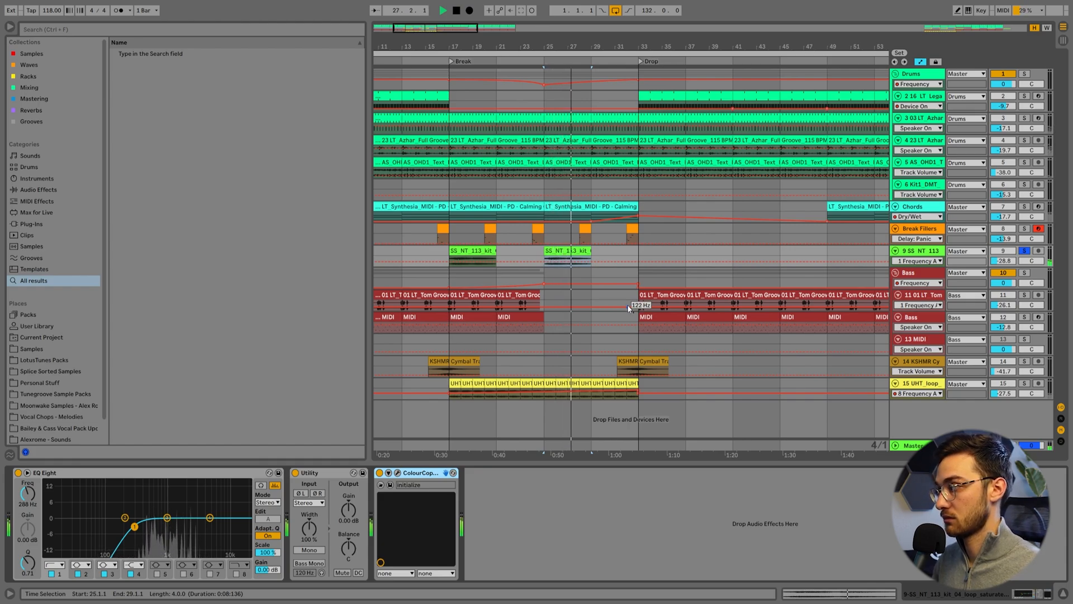
Play the full mix from bar 15 and enlarge the Drums track to examine its Auto Filter frequency automation over the break
click(446, 260)
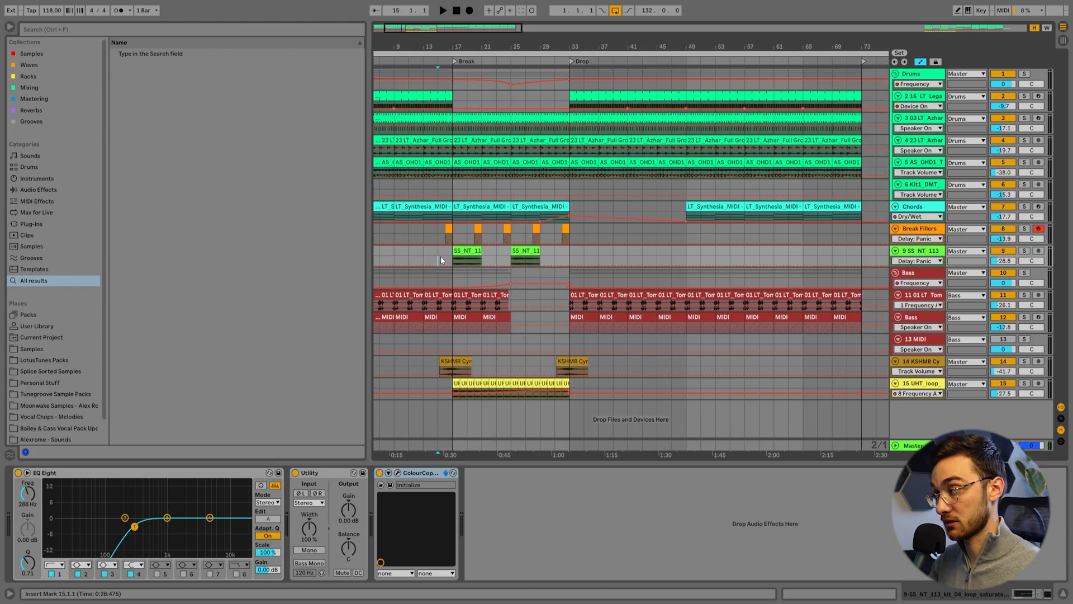
key(space)
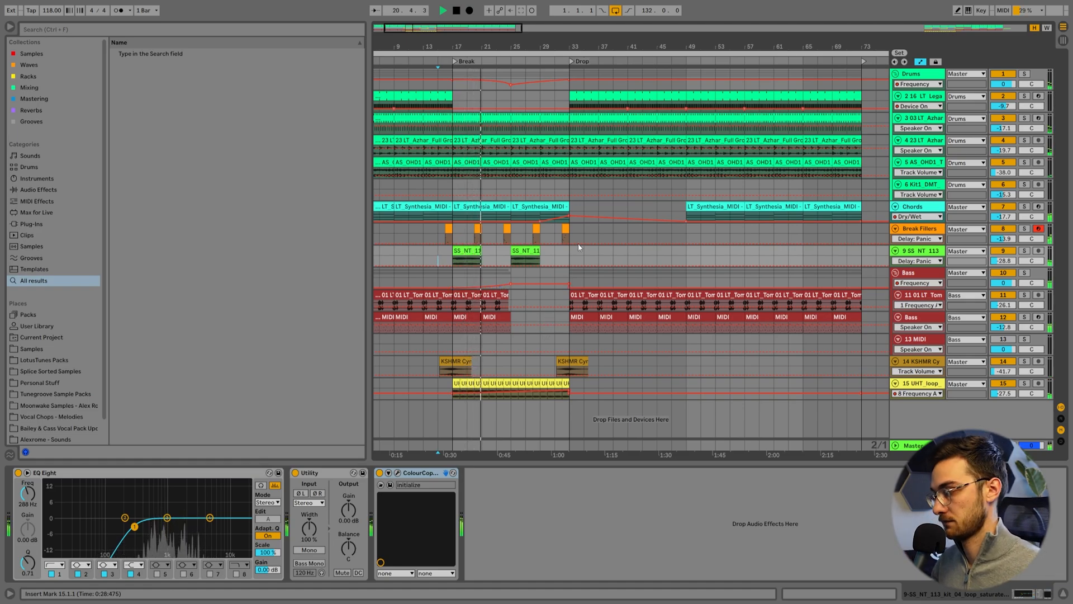
drag(523, 47, 523, 73)
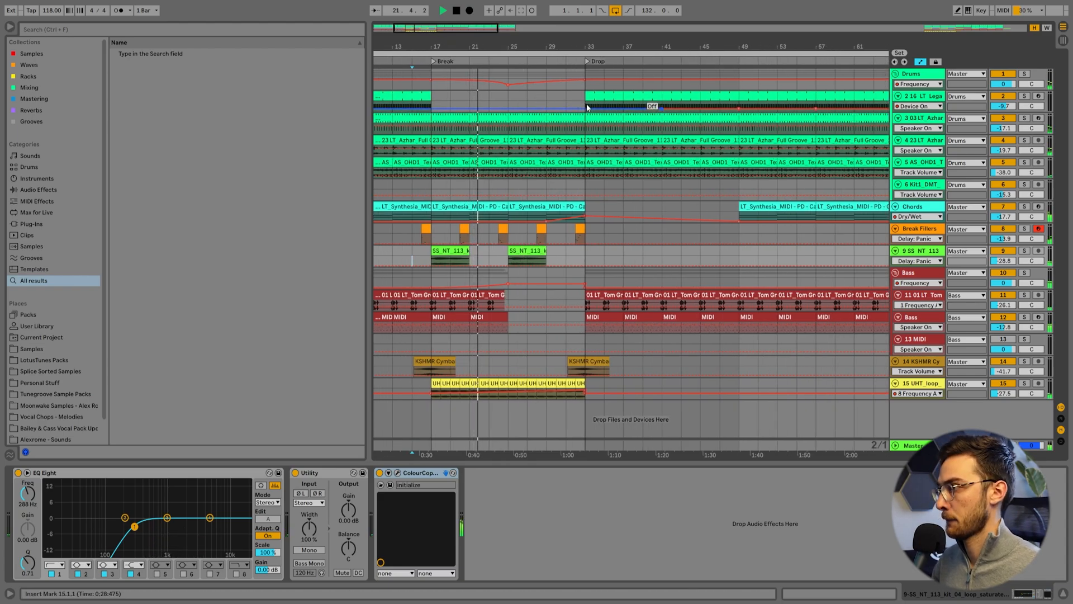
drag(919, 90, 919, 170)
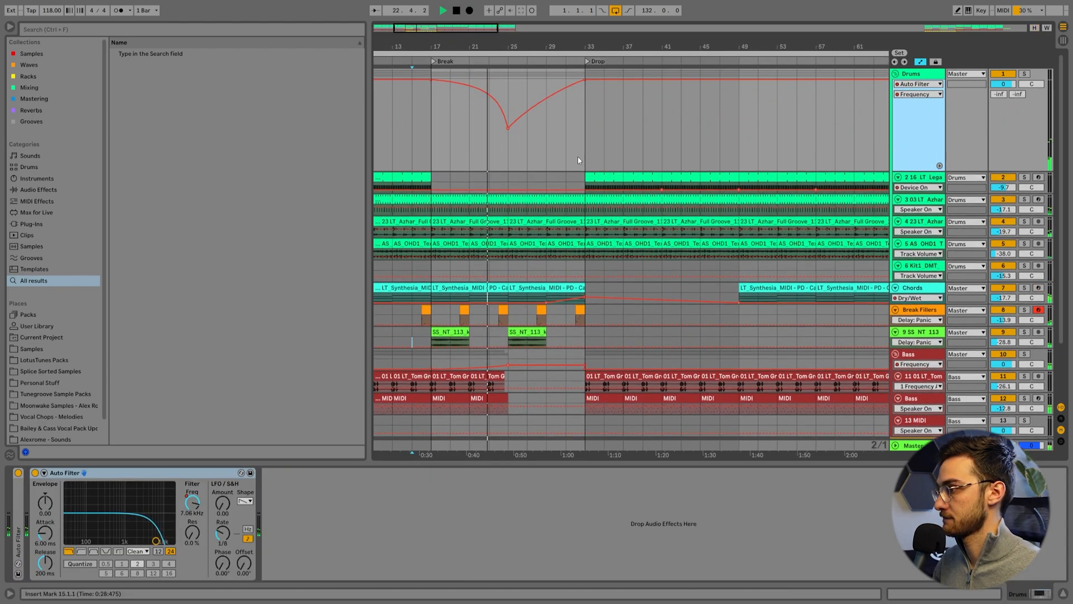
drag(491, 146, 527, 162)
Listen through the second half of the break into the drop, reviewing the pasted melody layers alongside the drums
scroll(616, 229, down, 5)
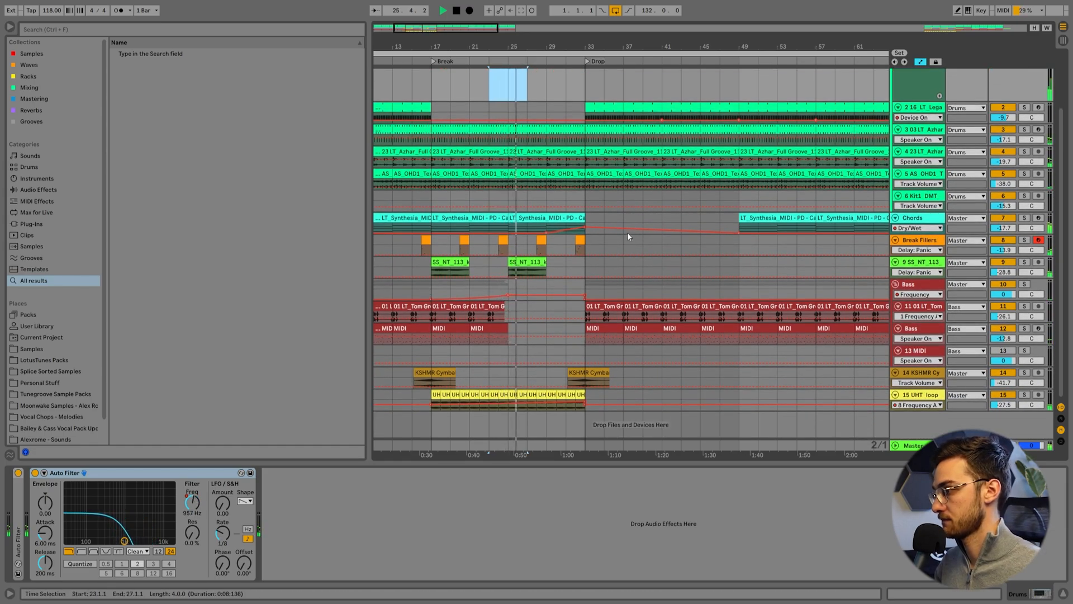
click(570, 262)
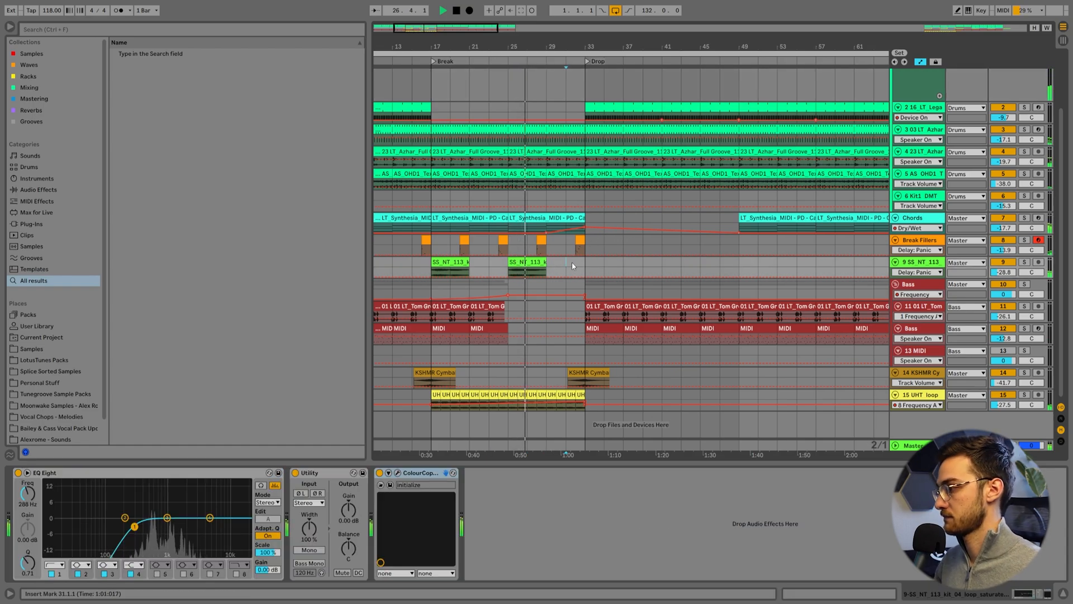
drag(578, 46, 574, 69)
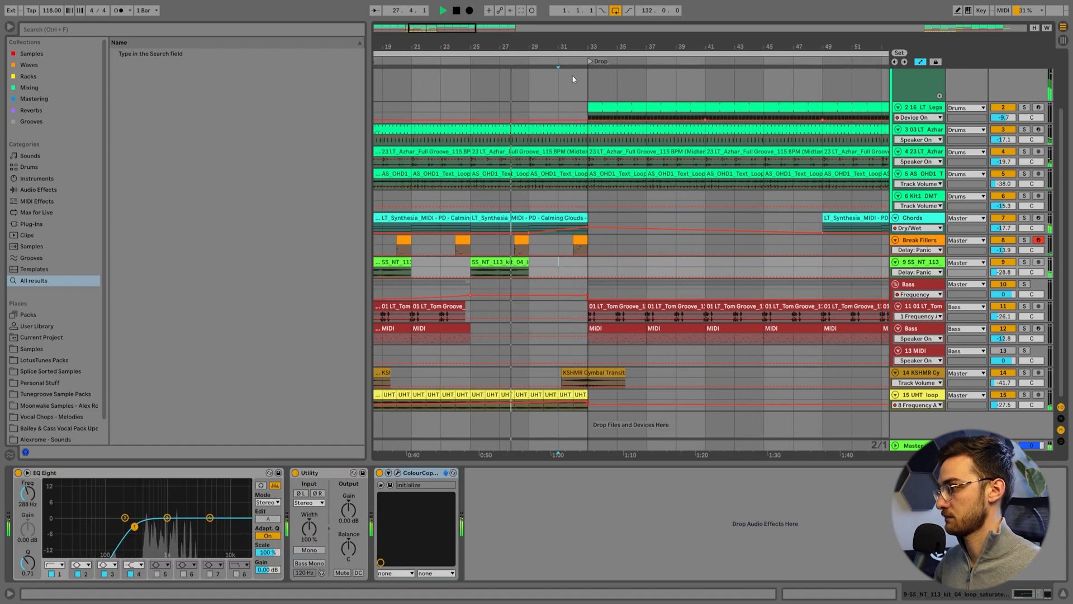
scroll(595, 219, up, 1)
scroll(611, 231, up, 1)
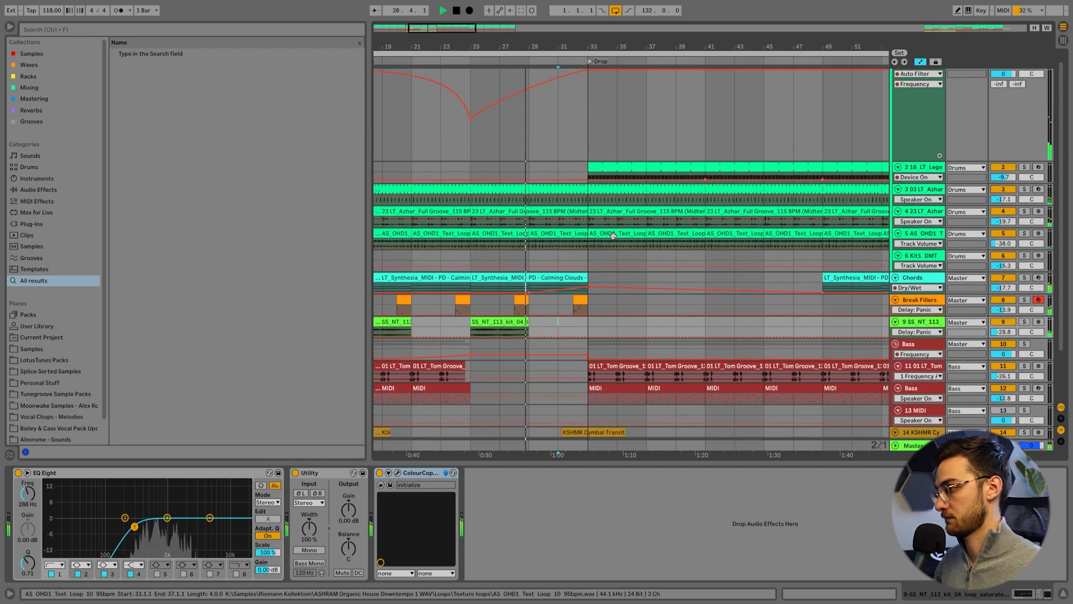
scroll(614, 239, down, 3)
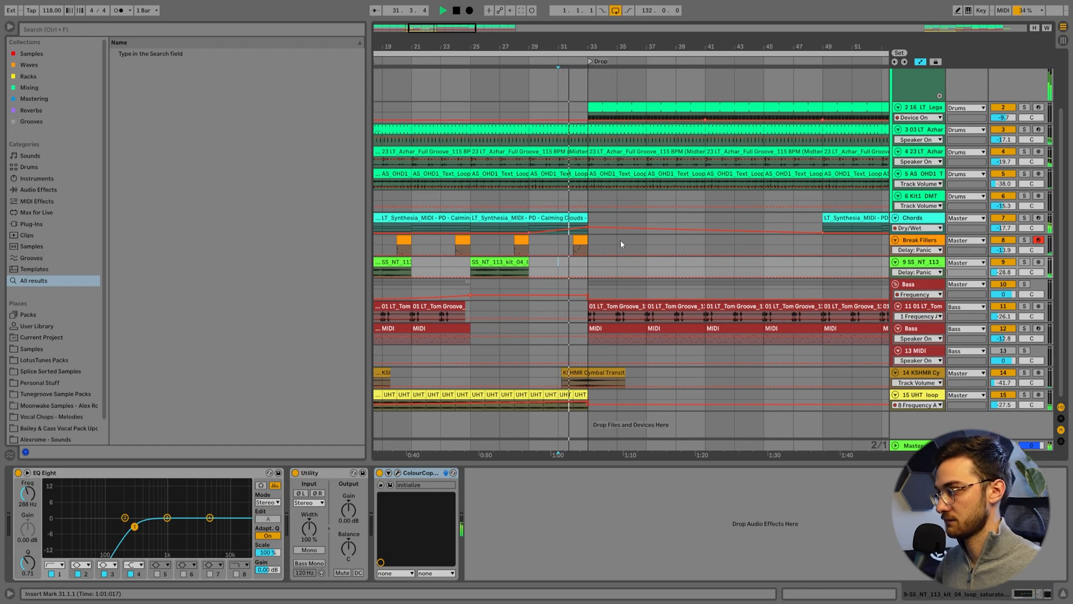
drag(611, 49, 567, 47)
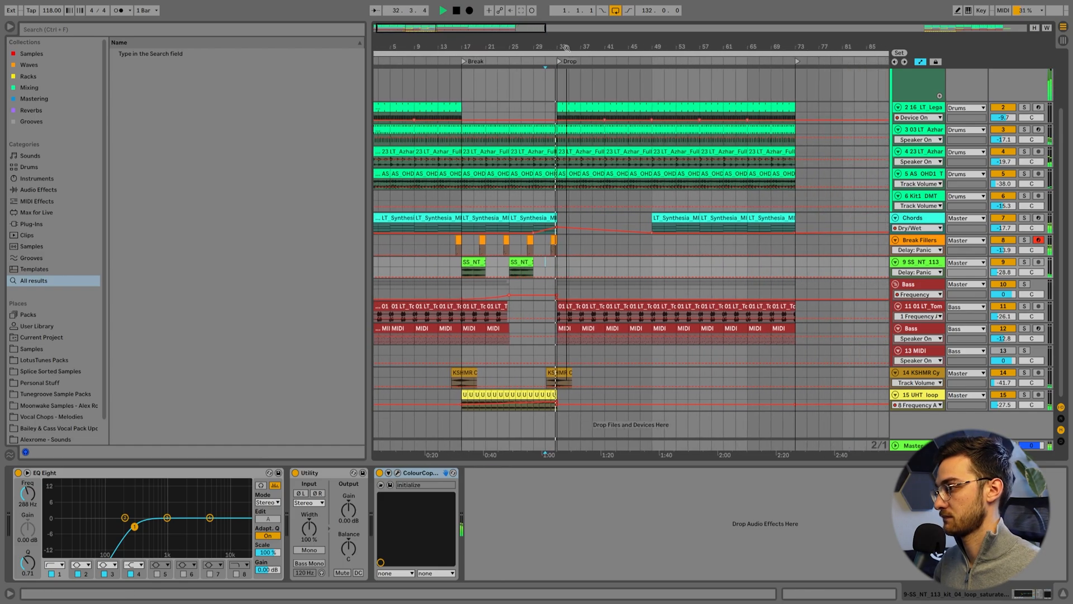